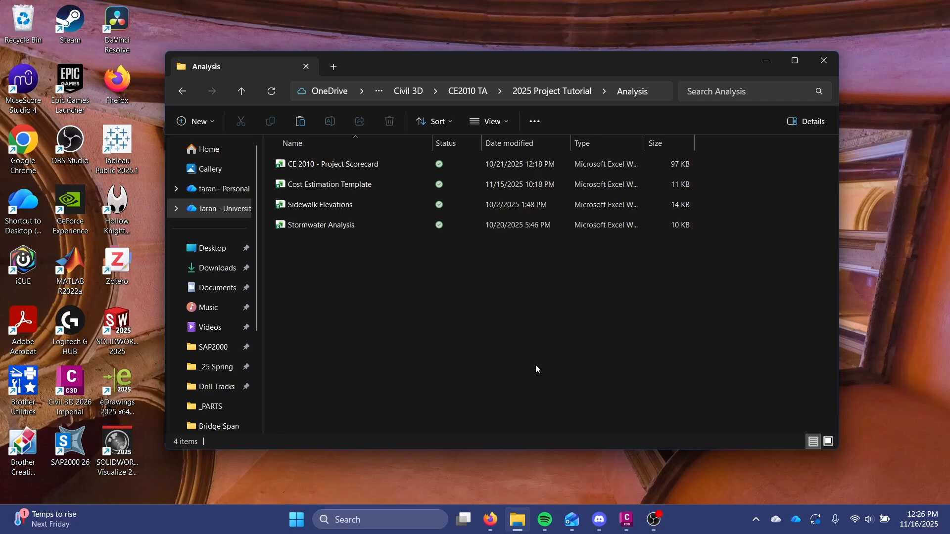
Open the Cost Estimation Template workbook from the Analysis folder of the 2025 Project Tutorial
{"action": "left_click", "coordinate": [574, 92]}
{"action": "scroll", "coordinate": [465, 272], "scroll_direction": "down", "scroll_amount": 2}
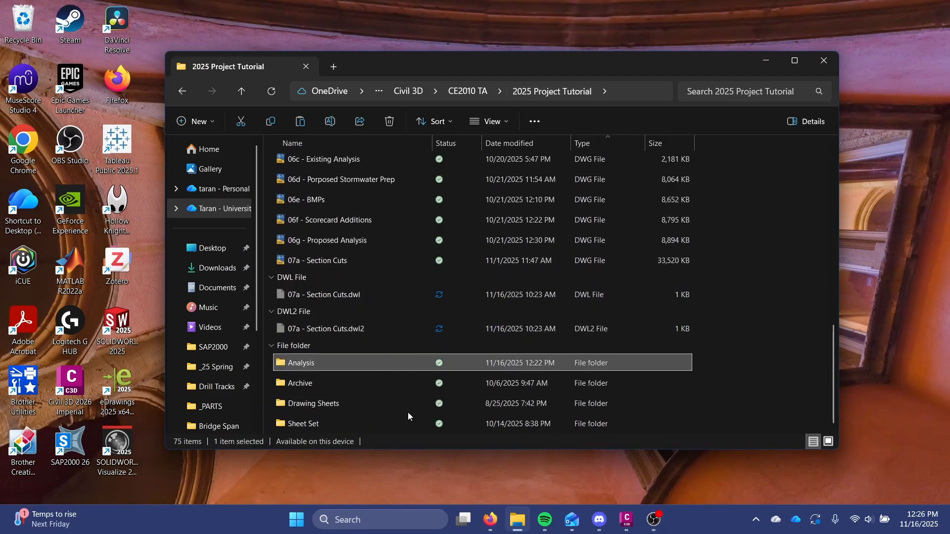
{"action": "double_click", "coordinate": [515, 359]}
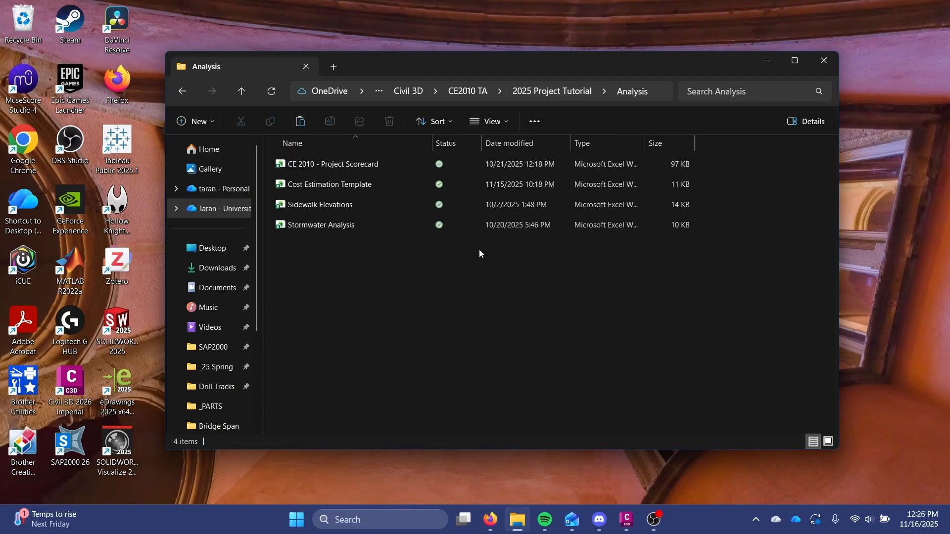
{"action": "double_click", "coordinate": [395, 190]}
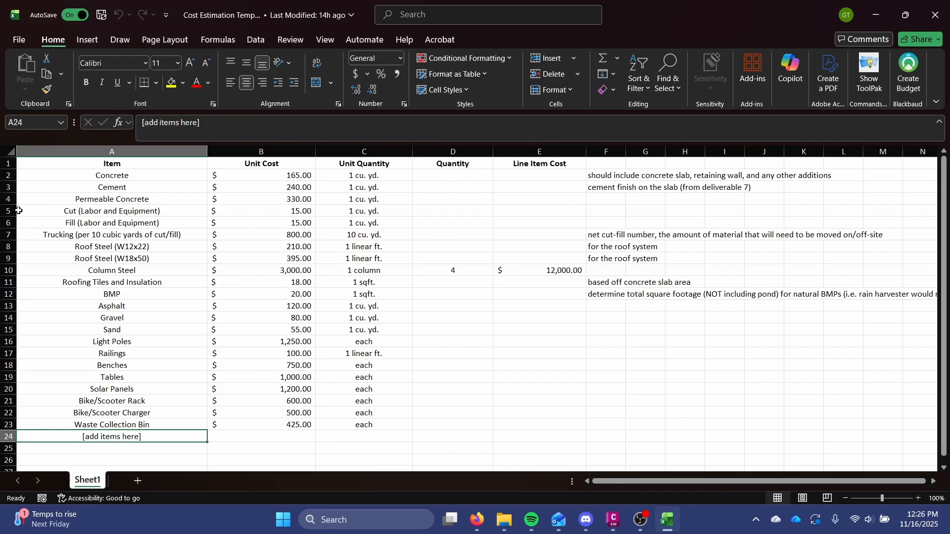
Examine the Item, Unit Cost, Unit Quantity, Quantity and Line Item Cost columns of the estimate table
{"action": "left_click_drag", "start_coordinate": [111, 172], "coordinate": [142, 261]}
{"action": "left_click_drag", "start_coordinate": [251, 202], "coordinate": [266, 272]}
{"action": "left_click_drag", "start_coordinate": [372, 172], "coordinate": [368, 341]}
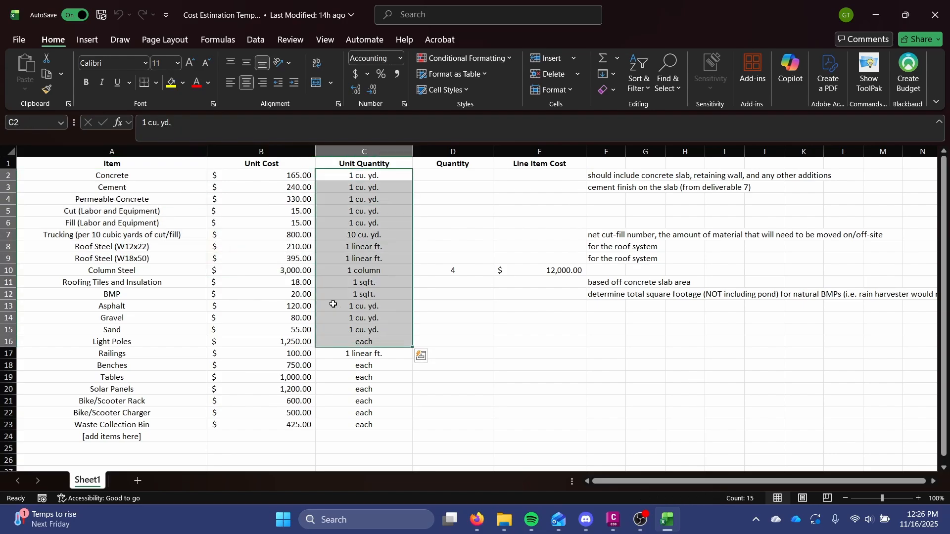
{"action": "left_click", "coordinate": [435, 163]}
{"action": "left_click_drag", "start_coordinate": [434, 163], "coordinate": [529, 187]}
{"action": "left_click", "coordinate": [528, 186]}
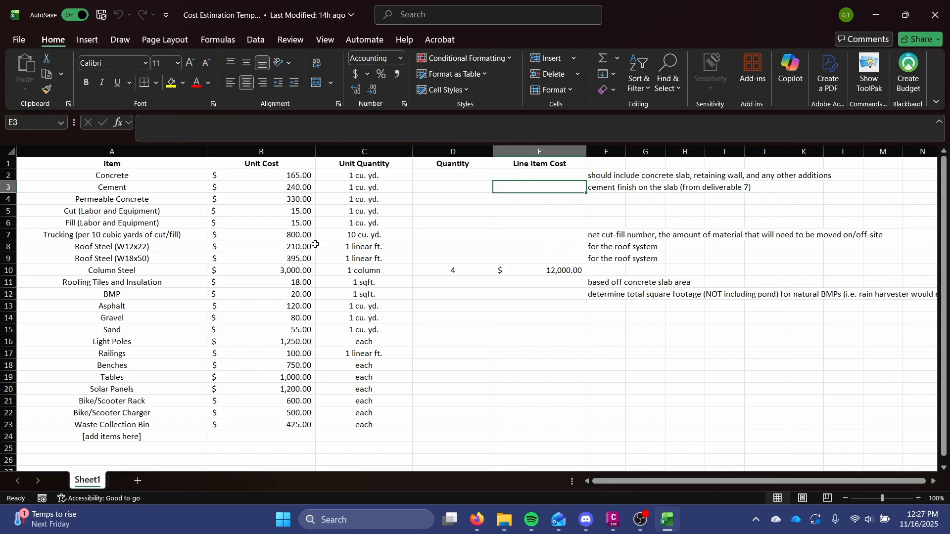
Review the list of items from Concrete to Waste Collection Bin and the row for adding further items
{"action": "left_click_drag", "start_coordinate": [97, 424], "coordinate": [169, 179]}
{"action": "key", "text": "Right"}
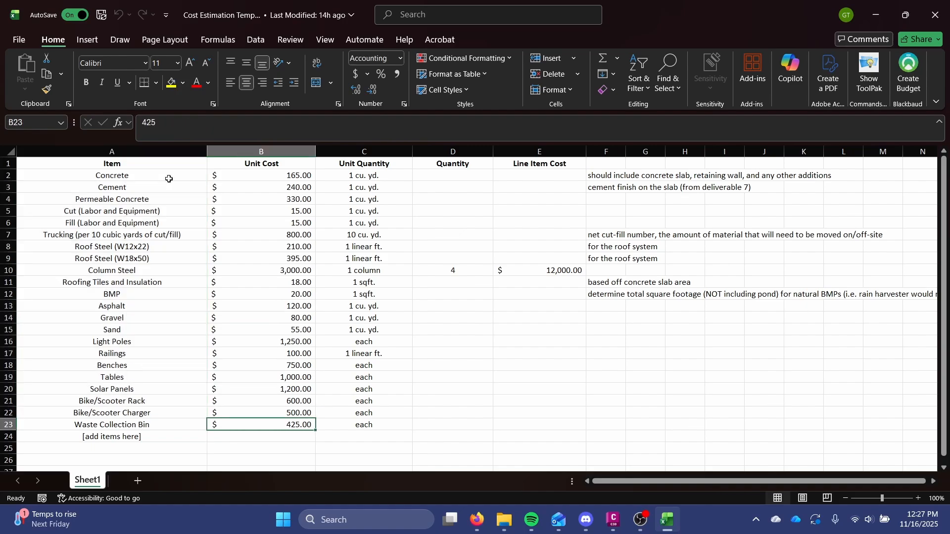
{"action": "key", "text": "Up"}
{"action": "key", "text": "Up"}
{"action": "key", "text": "Up"}
{"action": "scroll", "coordinate": [169, 178], "scroll_direction": "down", "scroll_amount": 3}
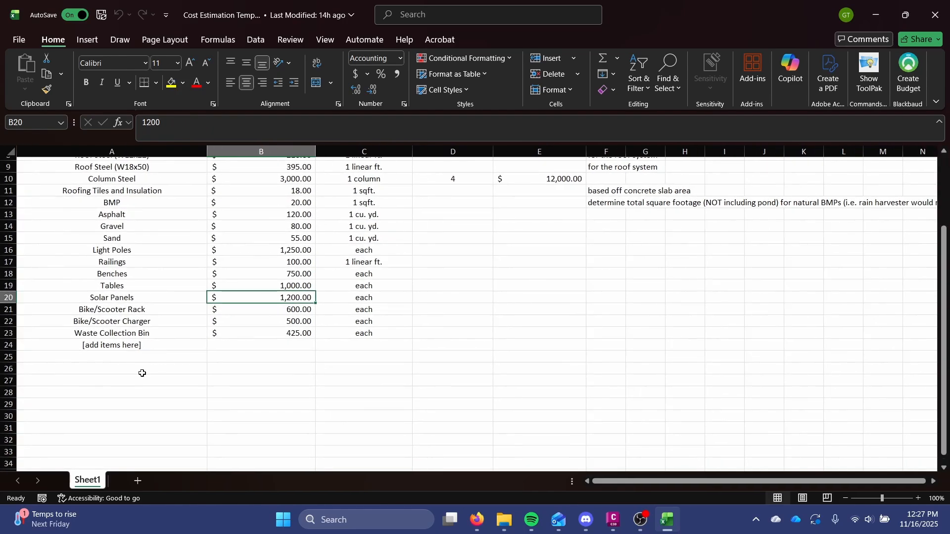
{"action": "left_click", "coordinate": [221, 350]}
{"action": "scroll", "coordinate": [230, 350], "scroll_direction": "up", "scroll_amount": 3}
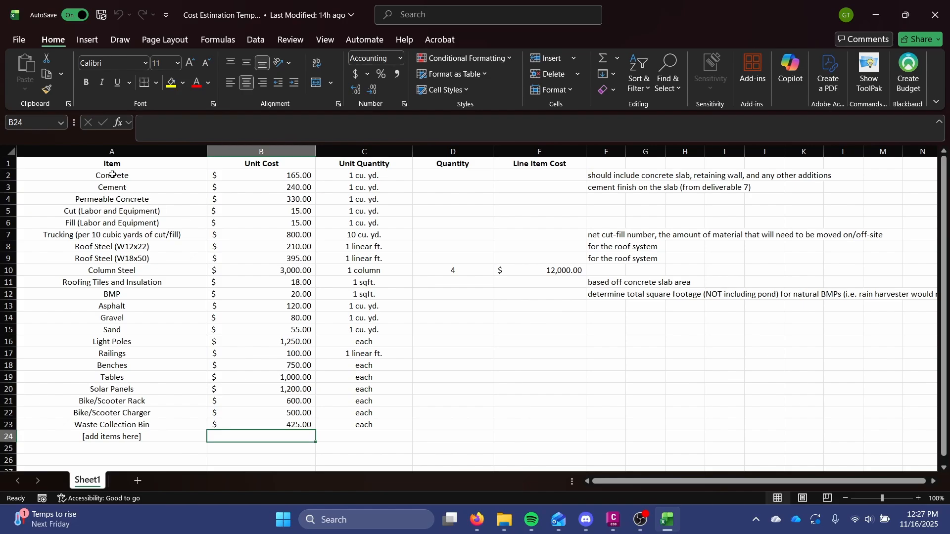
{"action": "left_click_drag", "start_coordinate": [113, 165], "coordinate": [140, 425]}
{"action": "left_click", "coordinate": [141, 424]}
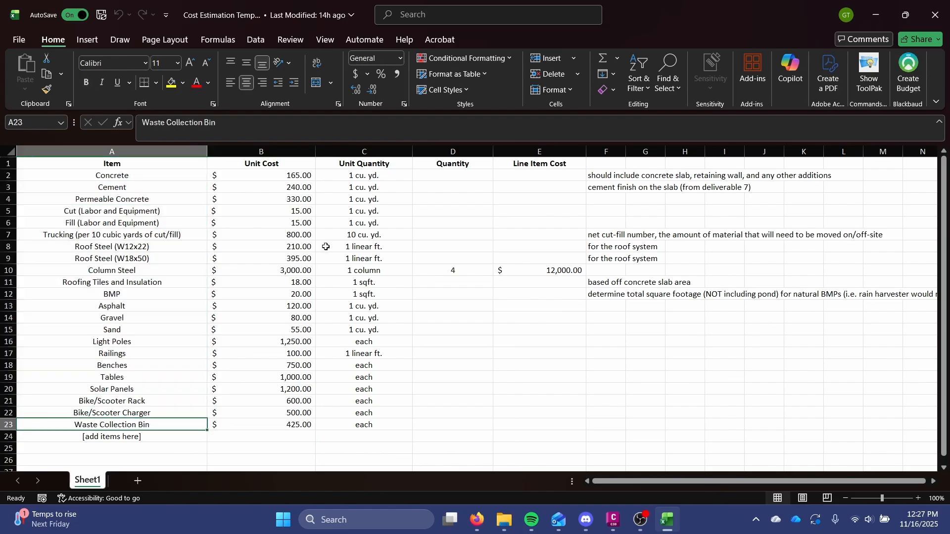
Examine the unit cost, unit quantity and quantity cells in the Concrete row
{"action": "left_click", "coordinate": [141, 176]}
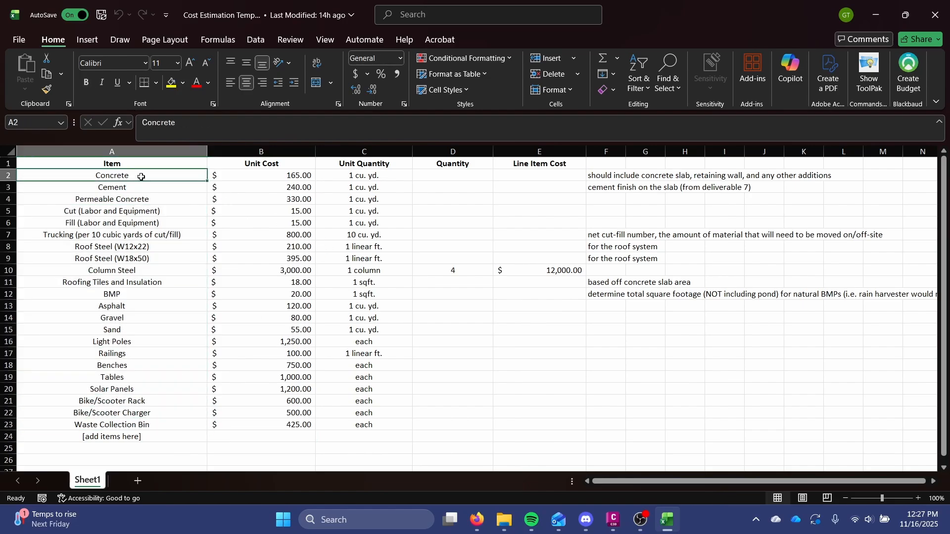
{"action": "key", "text": "Right"}
{"action": "key", "text": "Right"}
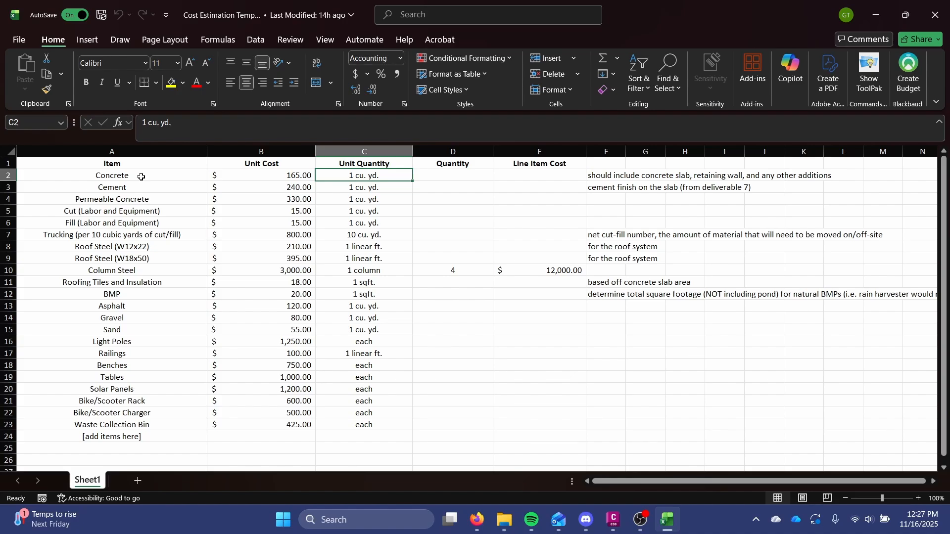
{"action": "key", "text": "Left"}
{"action": "key", "text": "Right"}
{"action": "key", "text": "Right"}
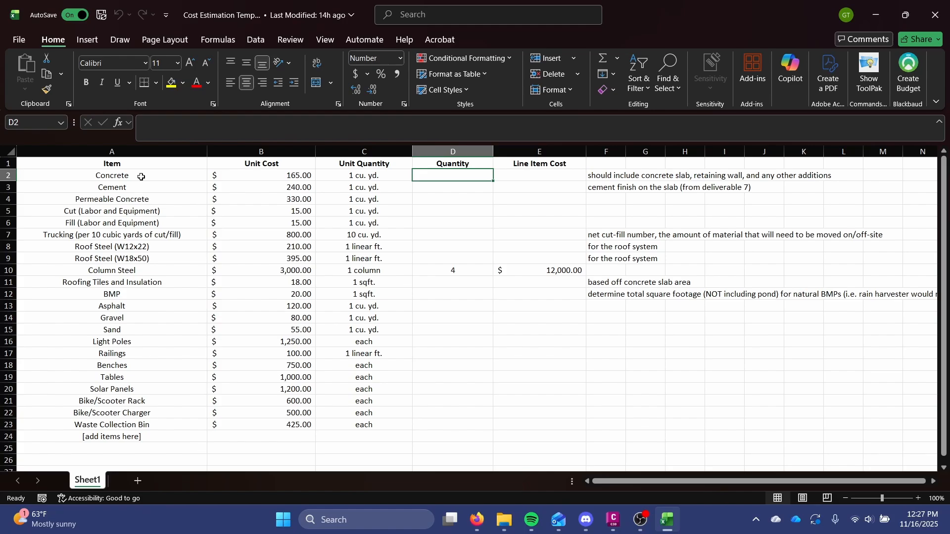
Examine the Roof Steel (W12x22) and Roof Steel (W18x50) rows and the unit quantity they are priced by
{"action": "left_click_drag", "start_coordinate": [124, 246], "coordinate": [170, 261]}
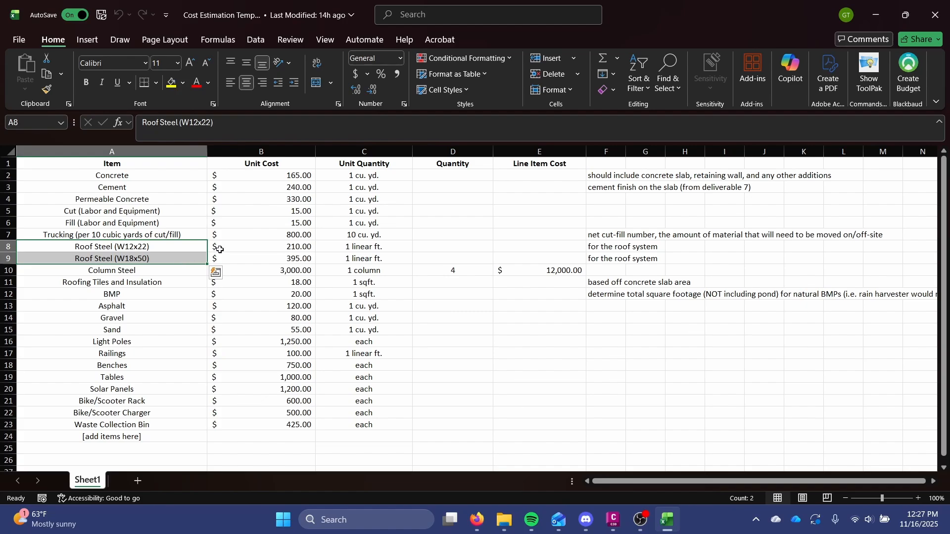
{"action": "left_click", "coordinate": [177, 247]}
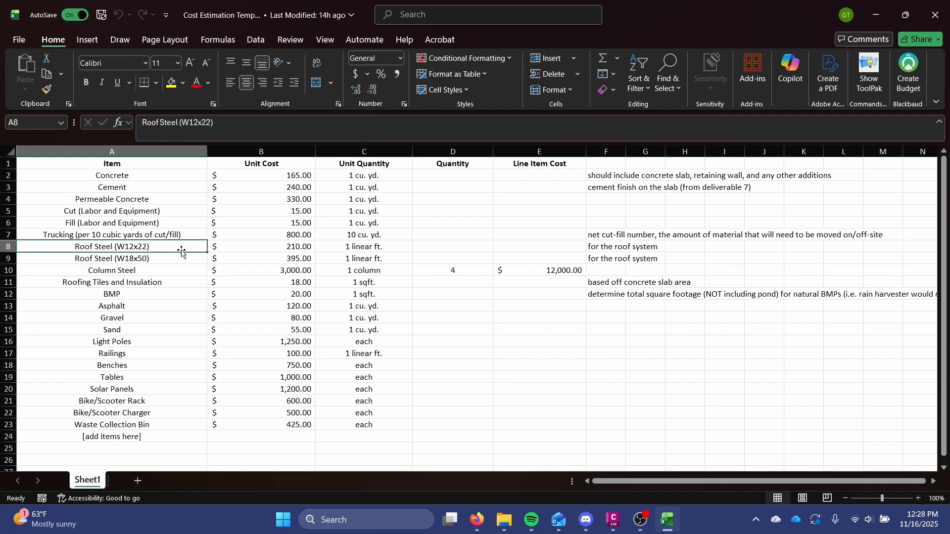
{"action": "left_click_drag", "start_coordinate": [164, 250], "coordinate": [159, 258]}
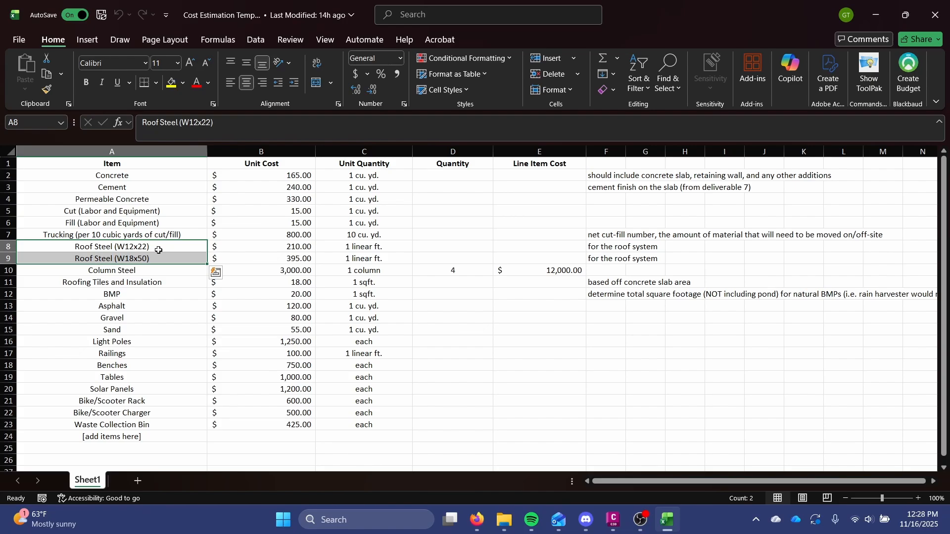
{"action": "left_click", "coordinate": [158, 250]}
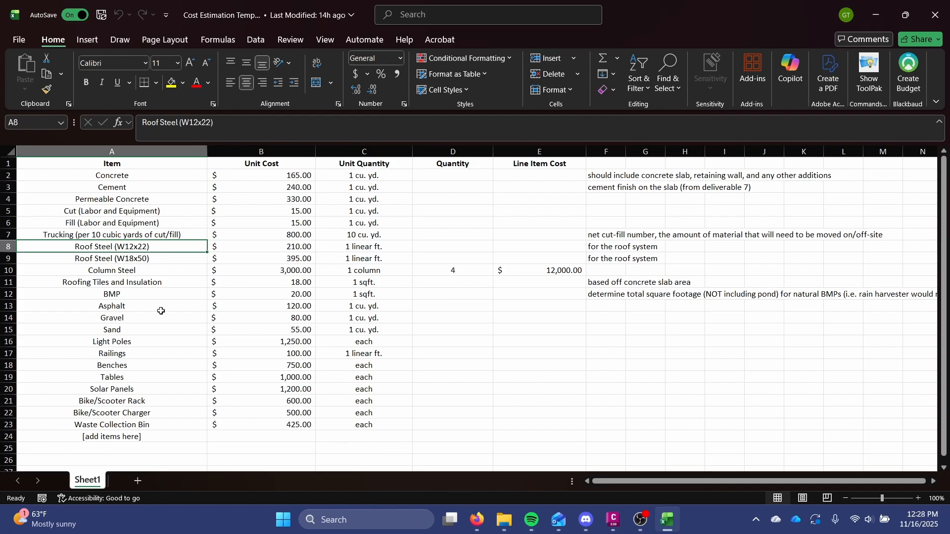
{"action": "mouse_move", "coordinate": [352, 237]}
{"action": "left_mouse_down"}
{"action": "mouse_move", "coordinate": [351, 269]}
{"action": "mouse_move", "coordinate": [359, 247]}
{"action": "left_mouse_up"}
{"action": "left_click", "coordinate": [353, 270]}
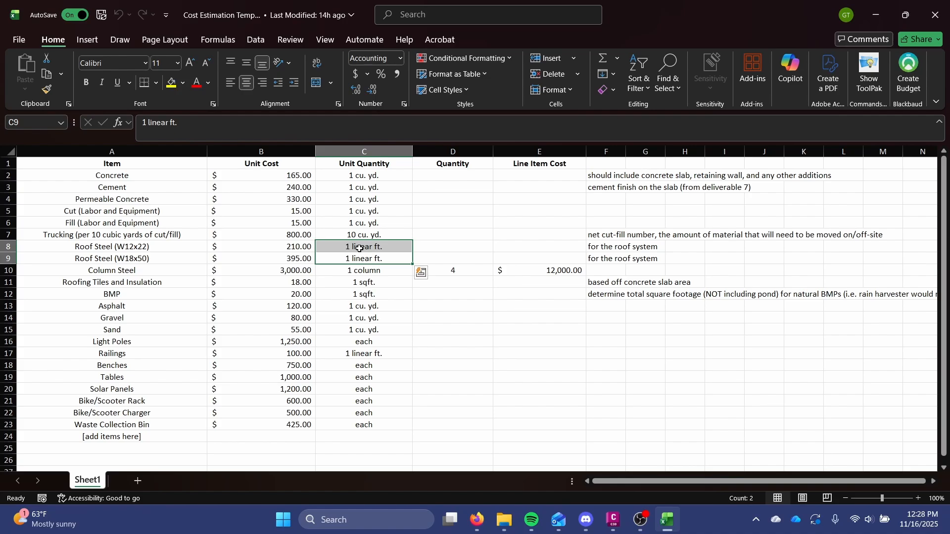
{"action": "left_click", "coordinate": [358, 248]}
{"action": "left_click", "coordinate": [127, 249]}
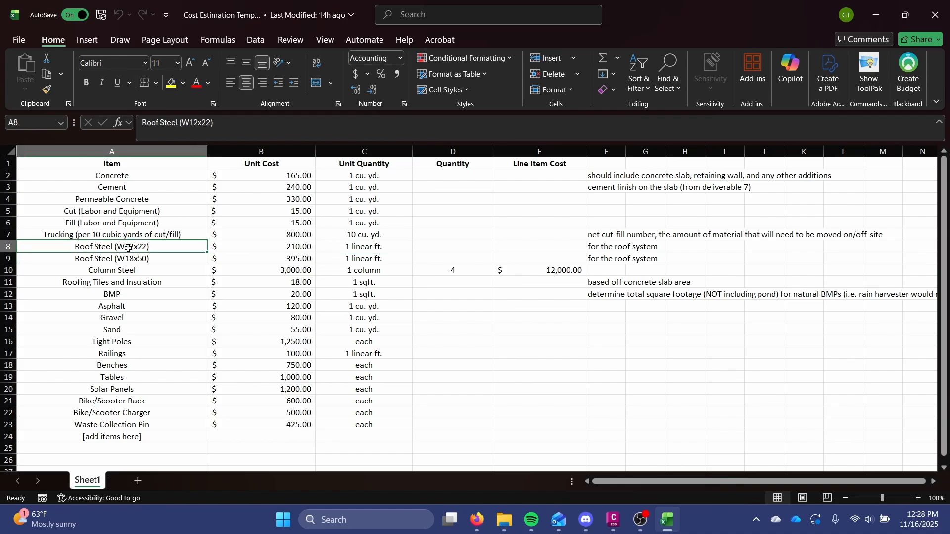
{"action": "left_click_drag", "start_coordinate": [127, 249], "coordinate": [148, 258]}
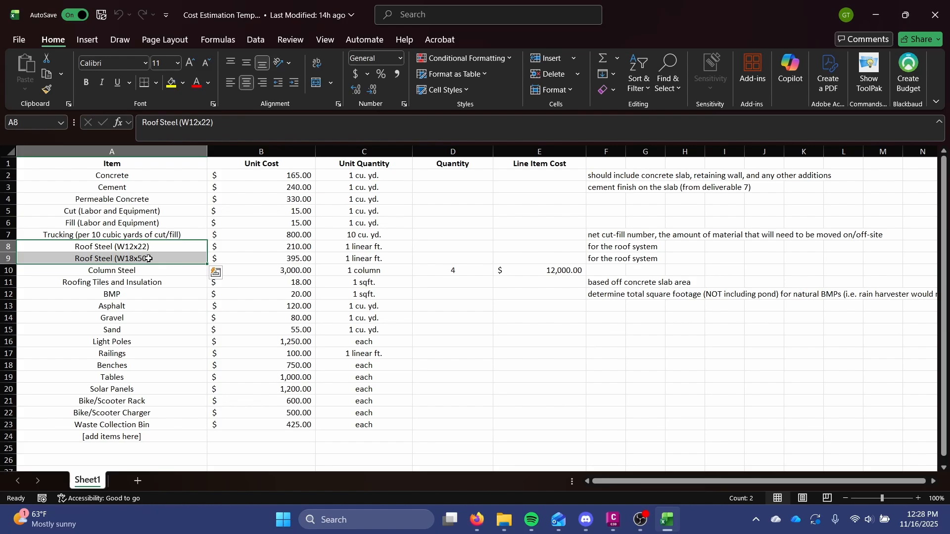
Enter 70 as the quantity for Roof Steel (W12x22) in cell D8
{"action": "mouse_move", "coordinate": [466, 244]}
{"action": "left_mouse_down"}
{"action": "mouse_move", "coordinate": [483, 246]}
{"action": "mouse_move", "coordinate": [478, 255]}
{"action": "left_mouse_up"}
{"action": "left_click", "coordinate": [469, 247]}
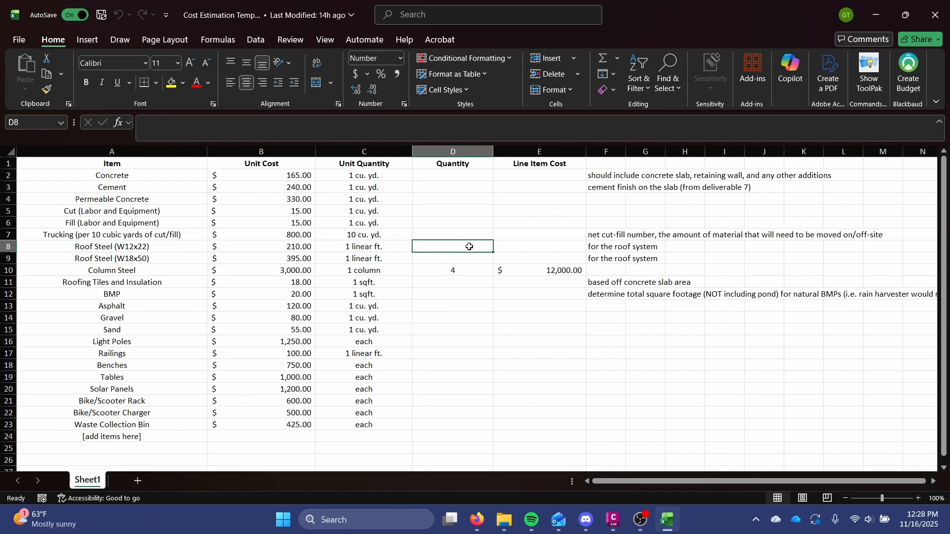
{"action": "type", "text": "70"}
{"action": "key", "text": "Return"}
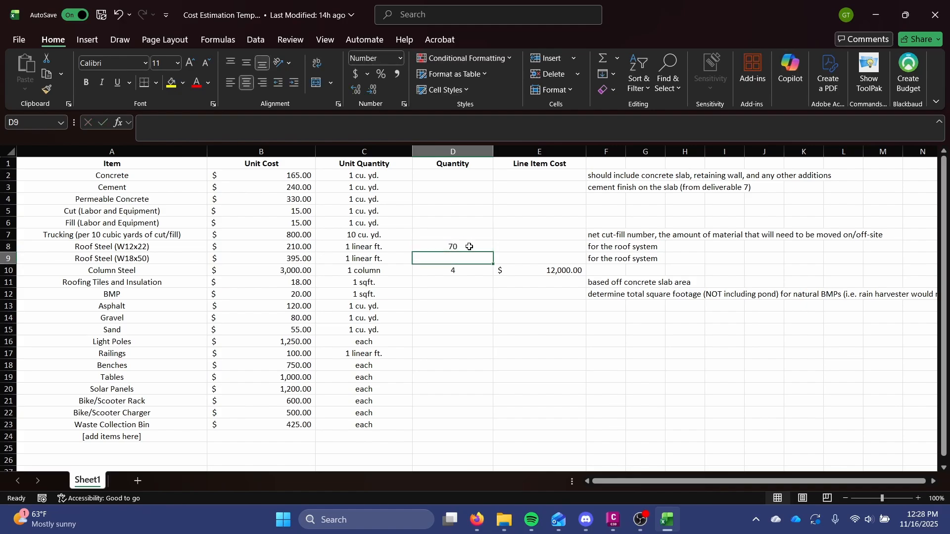
Calculate the line item cost of Roof Steel (W12x22) in cell E8 with the formula =D8*B8
{"action": "left_click", "coordinate": [469, 247]}
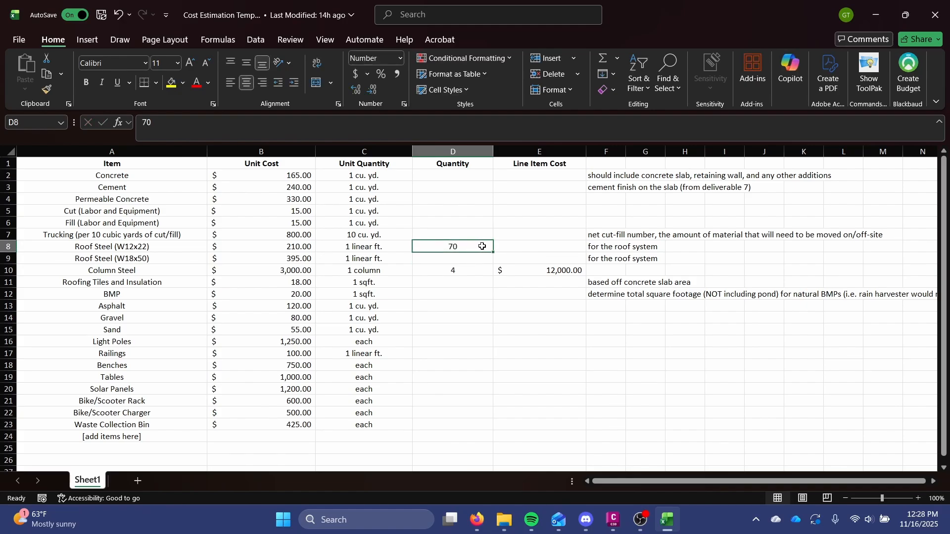
{"action": "left_click", "coordinate": [538, 247]}
{"action": "type", "text": "="}
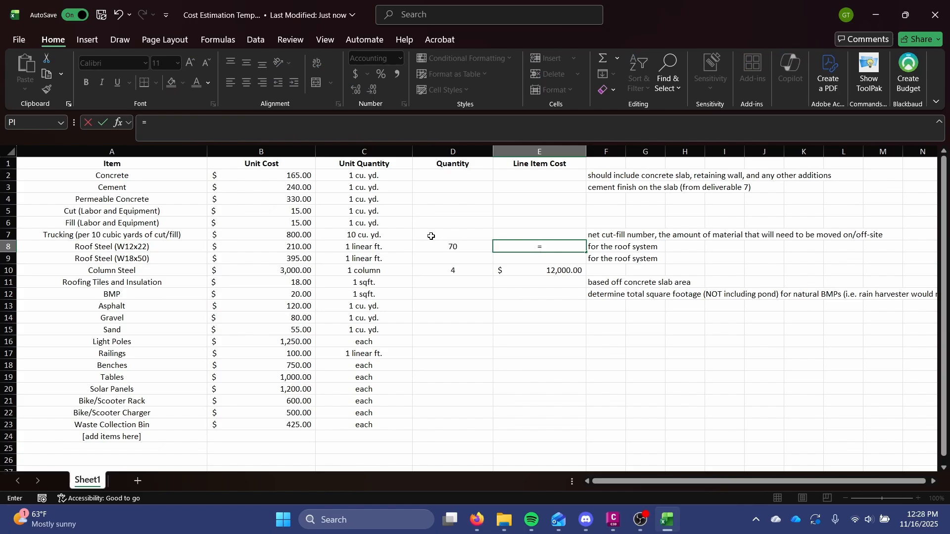
{"action": "left_click", "coordinate": [434, 252]}
{"action": "type", "text": "*"}
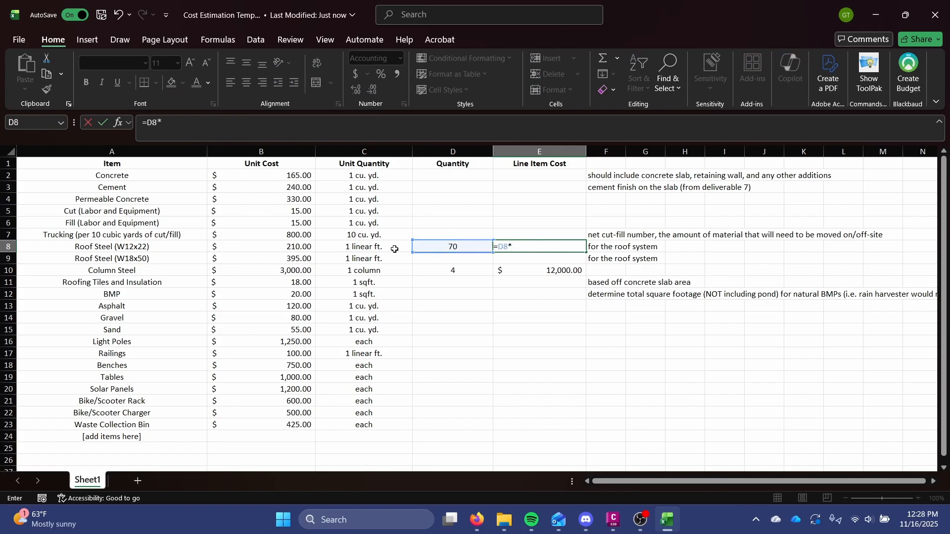
{"action": "left_click", "coordinate": [302, 247]}
{"action": "key", "text": "Return"}
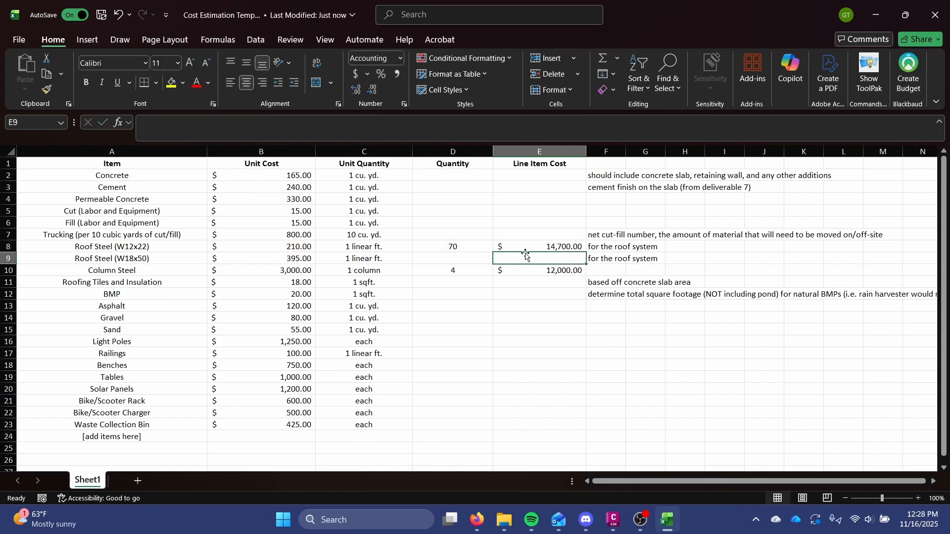
{"action": "left_click_drag", "start_coordinate": [527, 249], "coordinate": [53, 252]}
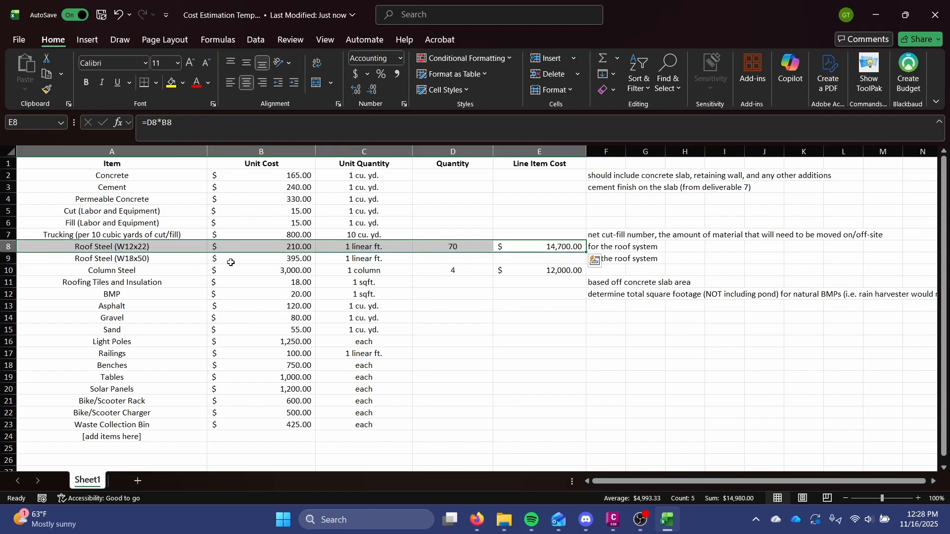
Total the line item costs in cell E26 with =SUM(E2:E25) and format the total in bold red text
{"action": "left_click_drag", "start_coordinate": [532, 186], "coordinate": [542, 440]}
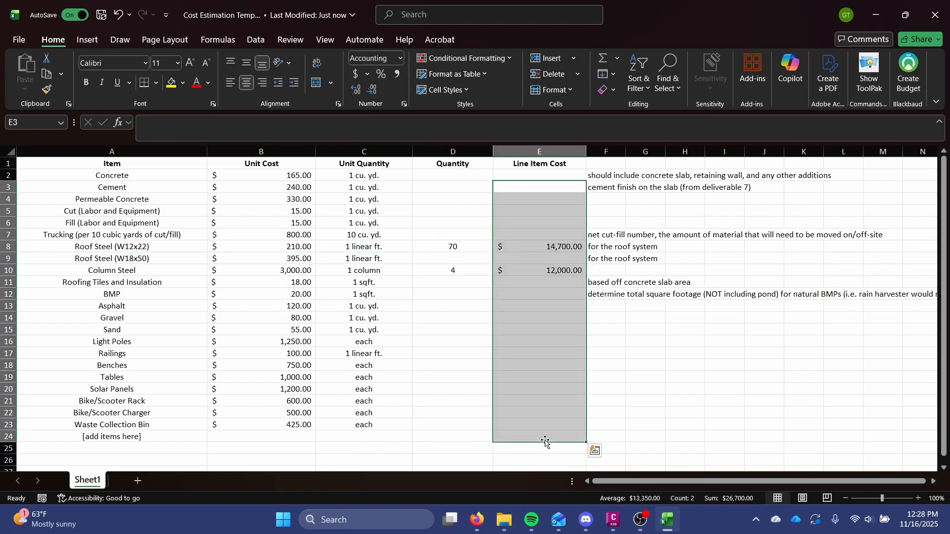
{"action": "left_click", "coordinate": [540, 456]}
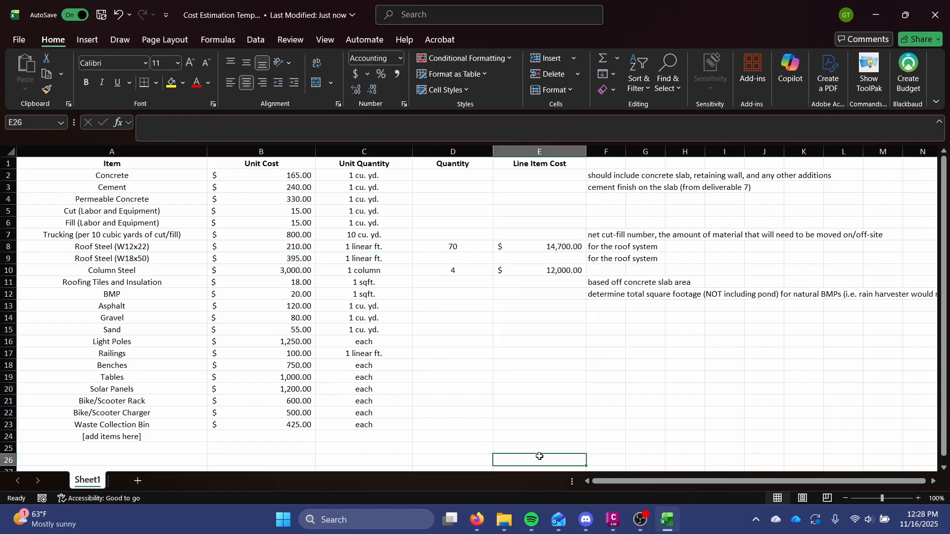
{"action": "type", "text": "=SUM("}
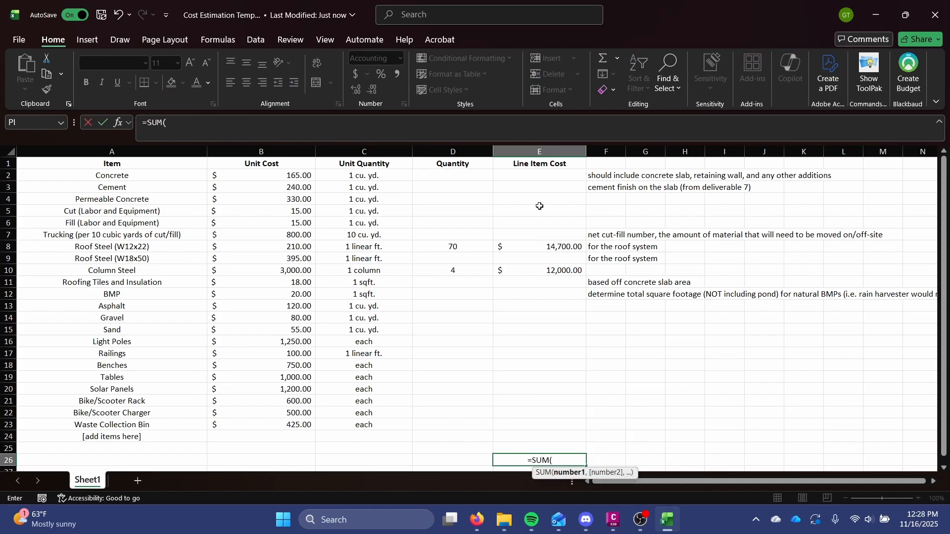
{"action": "left_click_drag", "start_coordinate": [544, 176], "coordinate": [553, 447]}
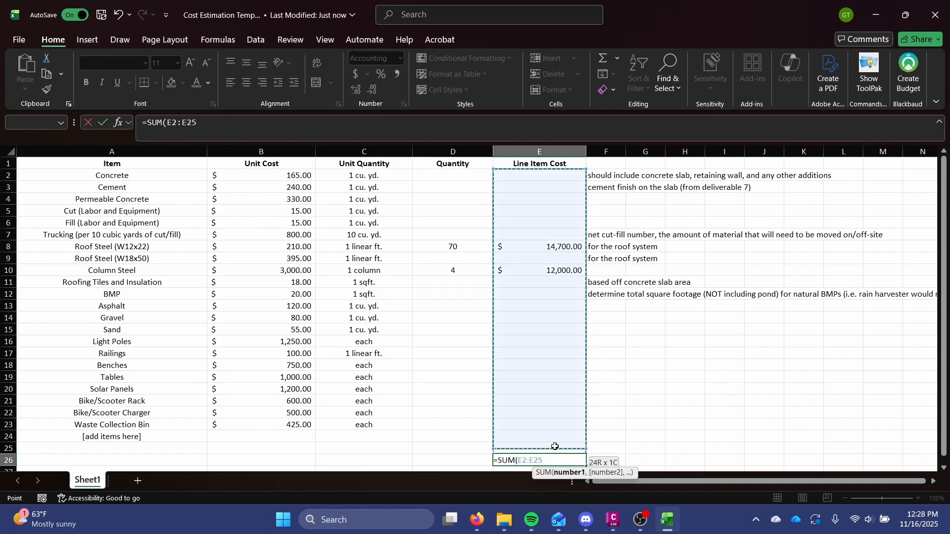
{"action": "key", "text": "Return"}
{"action": "key", "text": "Up"}
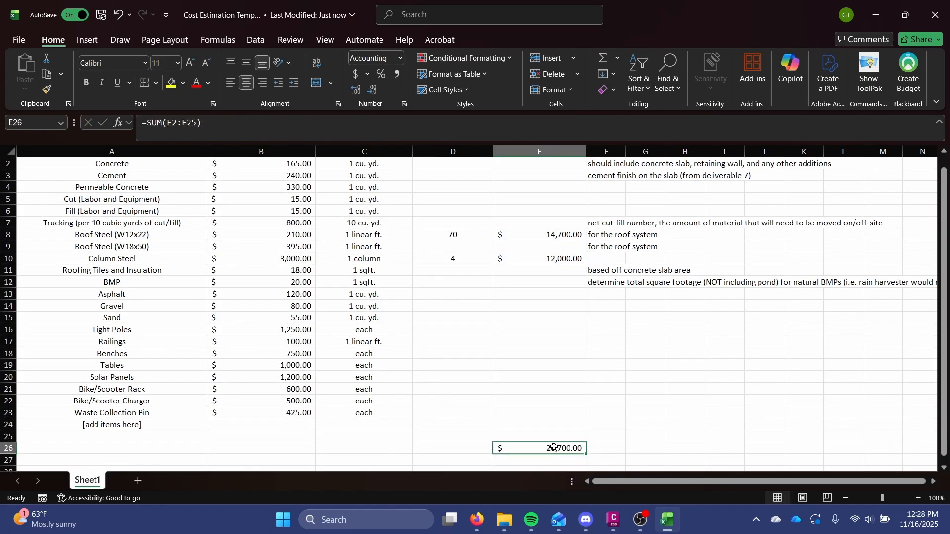
{"action": "key", "text": "ctrl+b"}
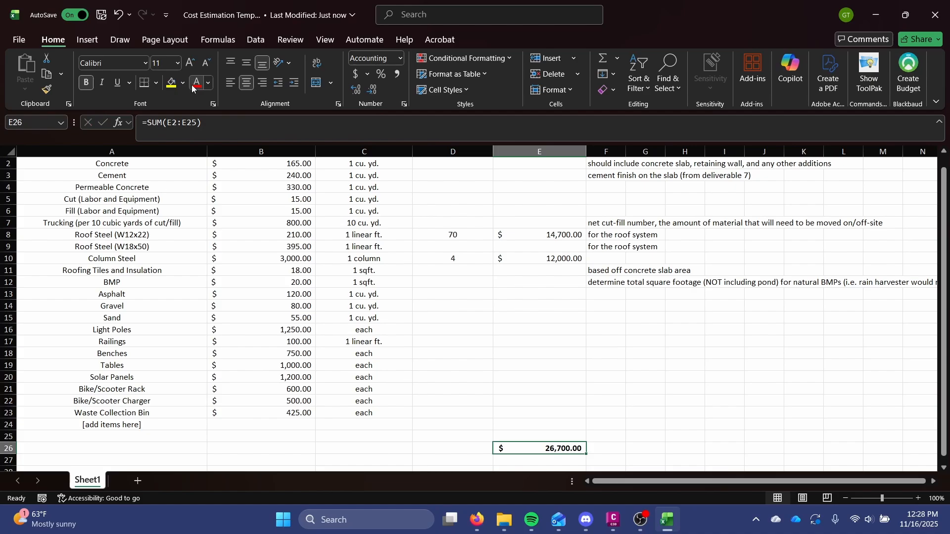
{"action": "left_click", "coordinate": [195, 86]}
Review the prefilled Column Steel row from its item name to its line item cost
{"action": "scroll", "coordinate": [590, 421], "scroll_direction": "up", "scroll_amount": 1}
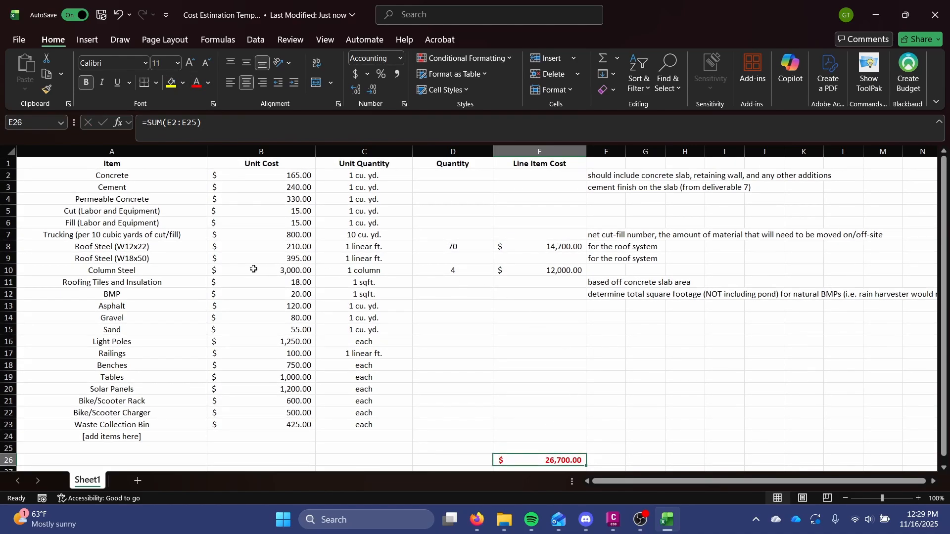
{"action": "left_click_drag", "start_coordinate": [118, 269], "coordinate": [539, 277]}
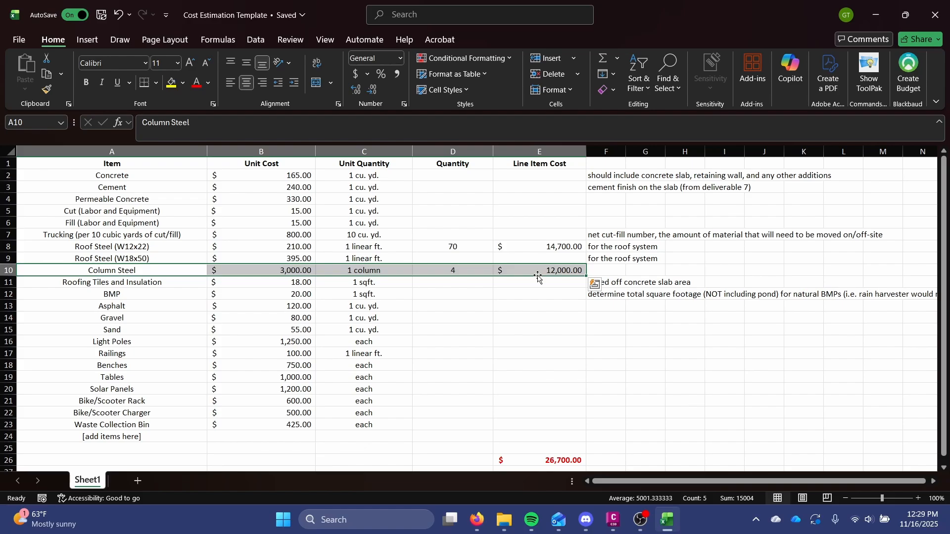
{"action": "left_click", "coordinate": [534, 283]}
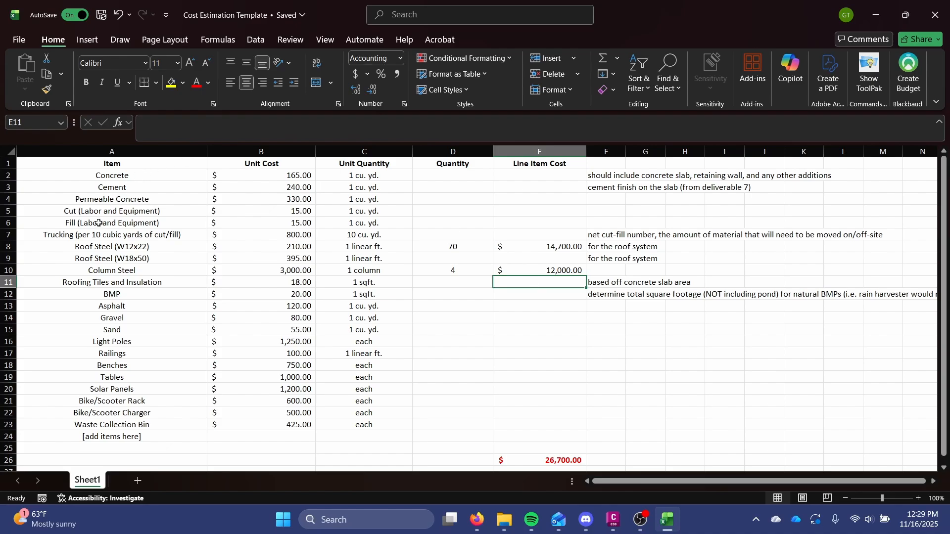
Review the Cut, Fill and Trucking rows, comparing their unit costs and unit quantities
{"action": "left_click_drag", "start_coordinate": [119, 214], "coordinate": [531, 222]}
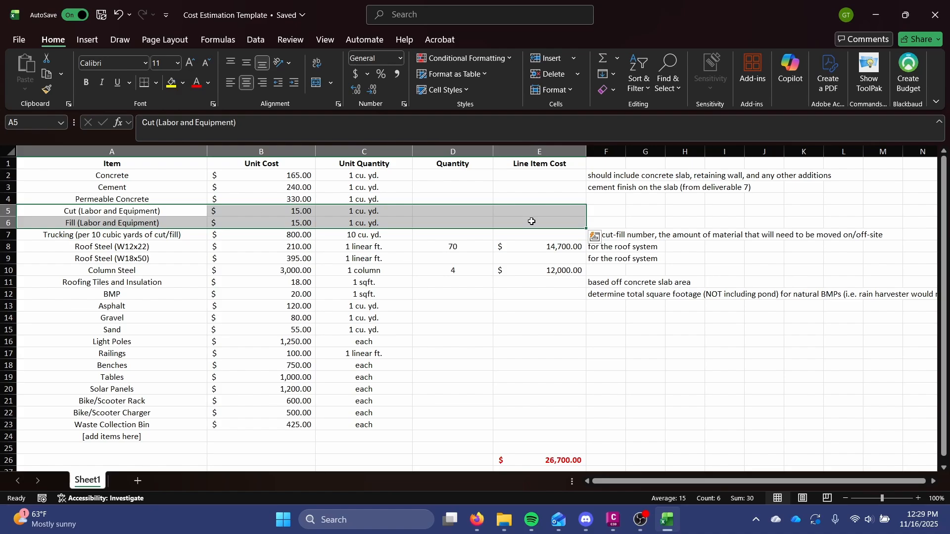
{"action": "left_click", "coordinate": [544, 212]}
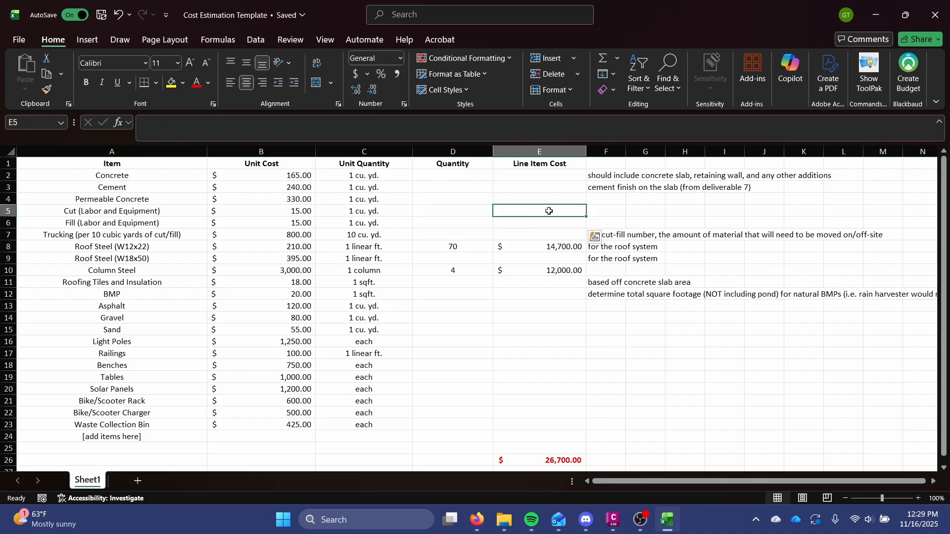
{"action": "left_click", "coordinate": [277, 219]}
{"action": "left_click", "coordinate": [345, 213]}
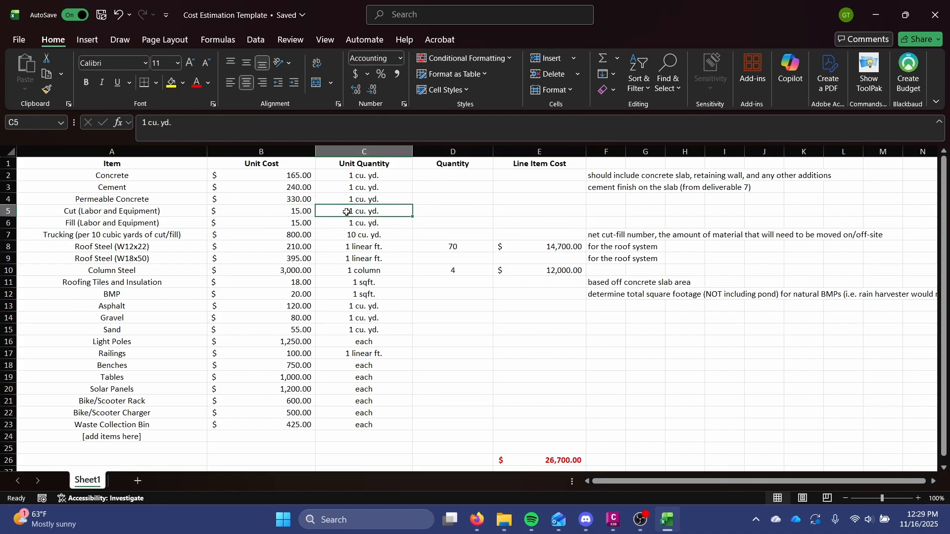
{"action": "key", "text": "Down"}
{"action": "key", "text": "Right"}
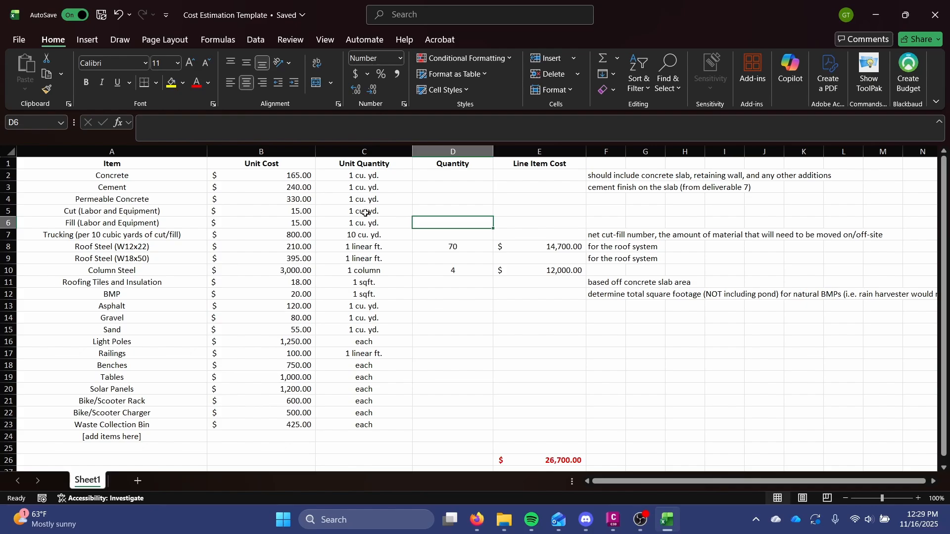
{"action": "key", "text": "Down"}
{"action": "key", "text": "Left"}
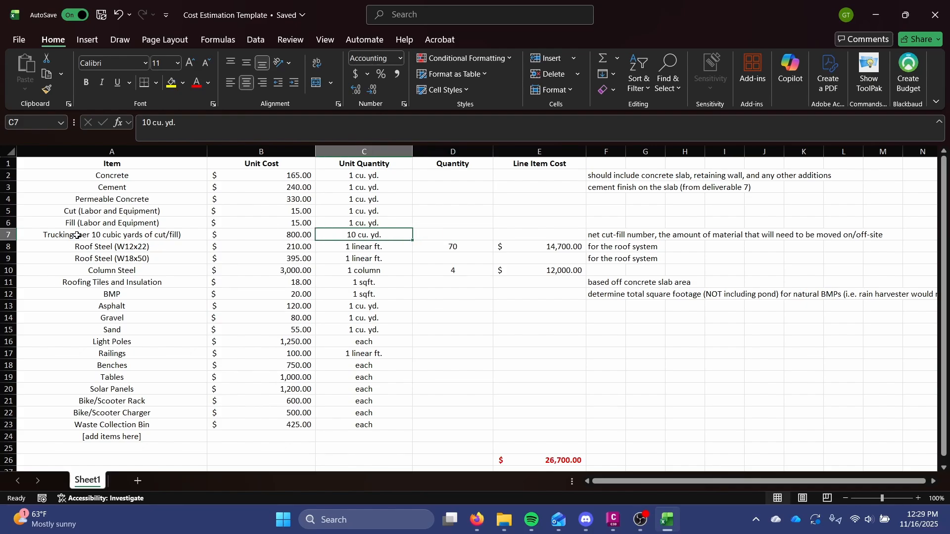
{"action": "left_click_drag", "start_coordinate": [77, 236], "coordinate": [365, 233]}
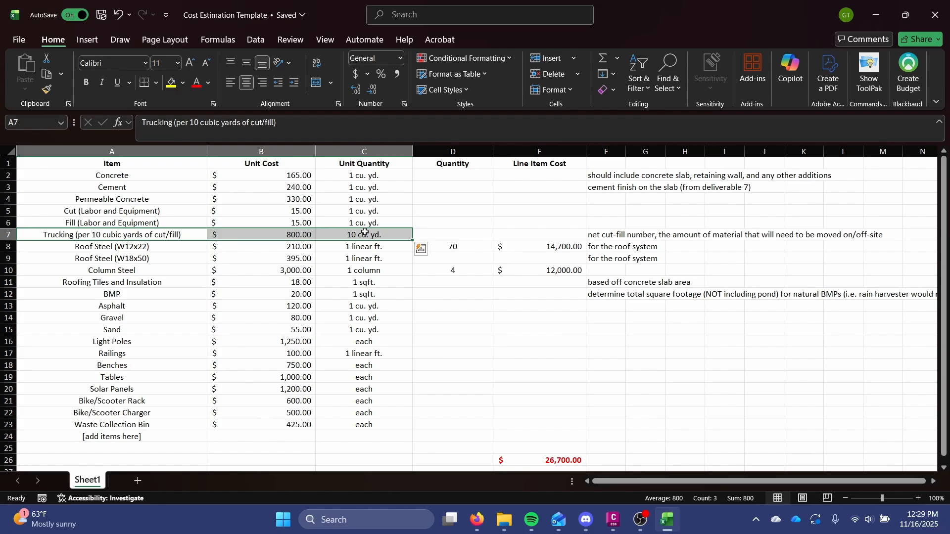
{"action": "left_click", "coordinate": [366, 223]}
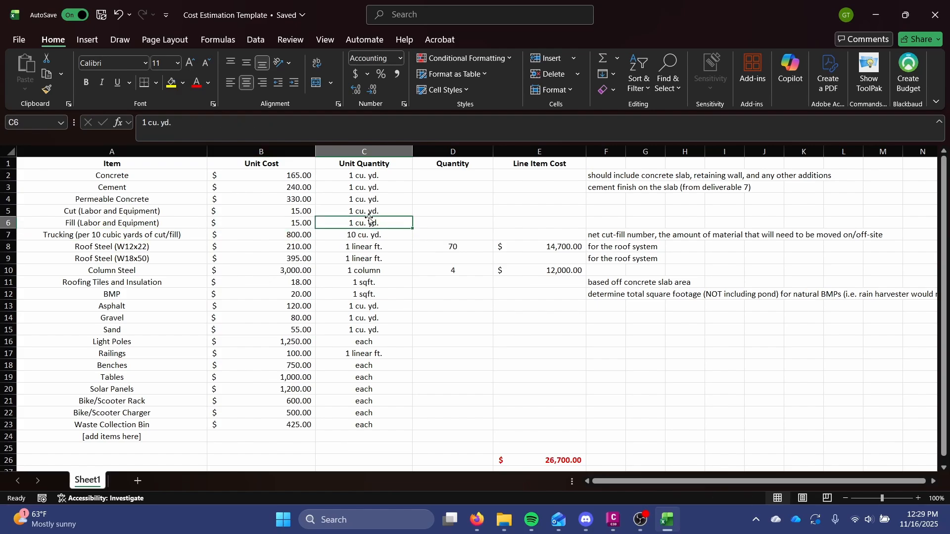
{"action": "left_click", "coordinate": [363, 201]}
{"action": "left_click", "coordinate": [361, 210]}
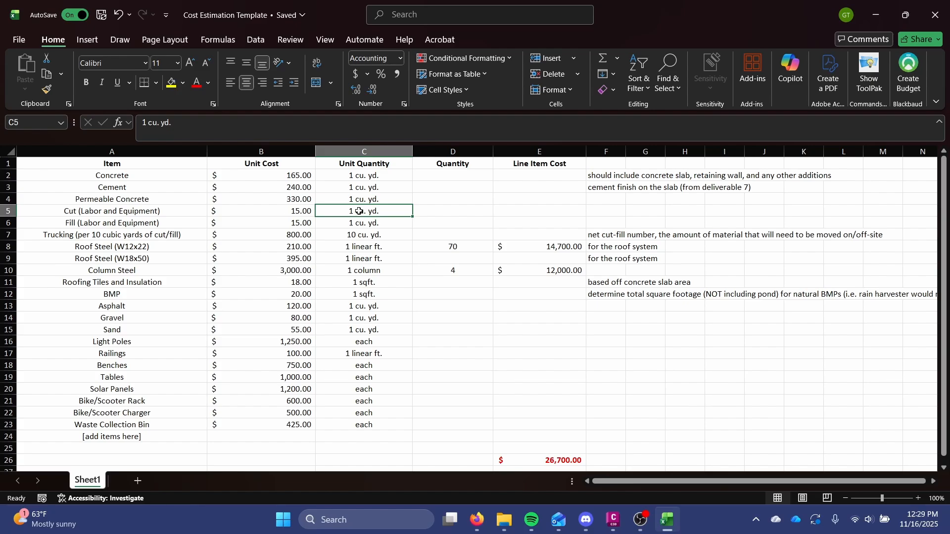
Enter 200 as the Cut quantity in cell D5 and 100 as the Fill quantity in cell D6
{"action": "left_click", "coordinate": [455, 220]}
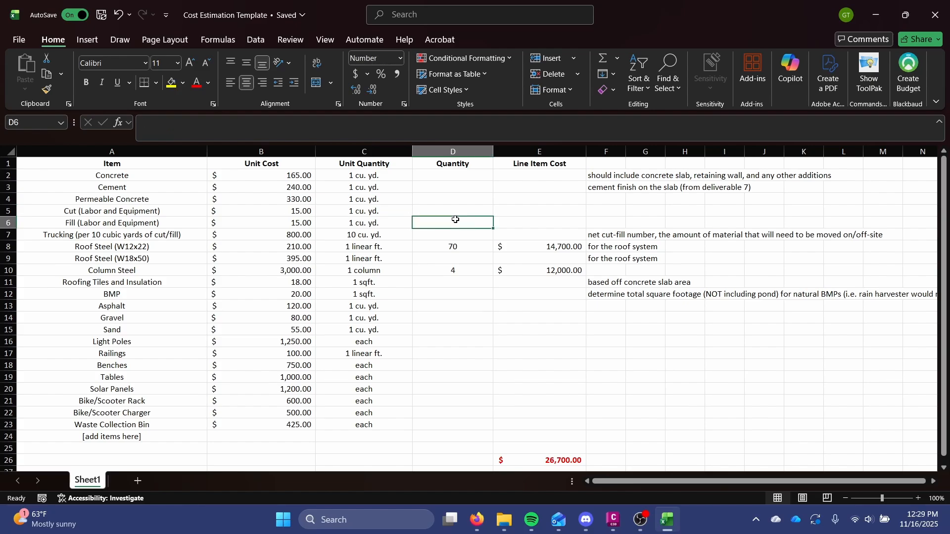
{"action": "key", "text": "Up"}
{"action": "type", "text": "200"}
{"action": "key", "text": "Return"}
{"action": "type", "text": "100"}
{"action": "key", "text": "Return"}
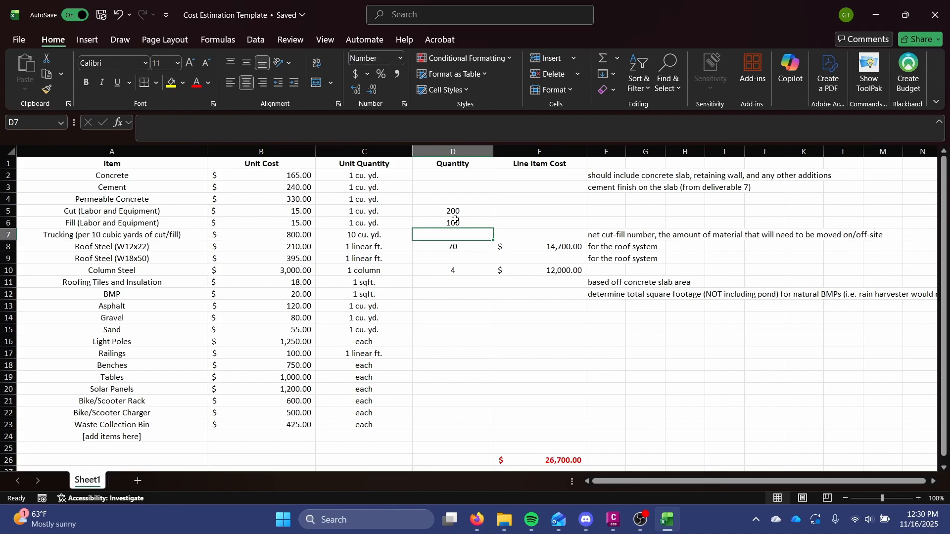
Enter 10 as the Trucking quantity in cell D7
{"action": "left_click", "coordinate": [106, 236]}
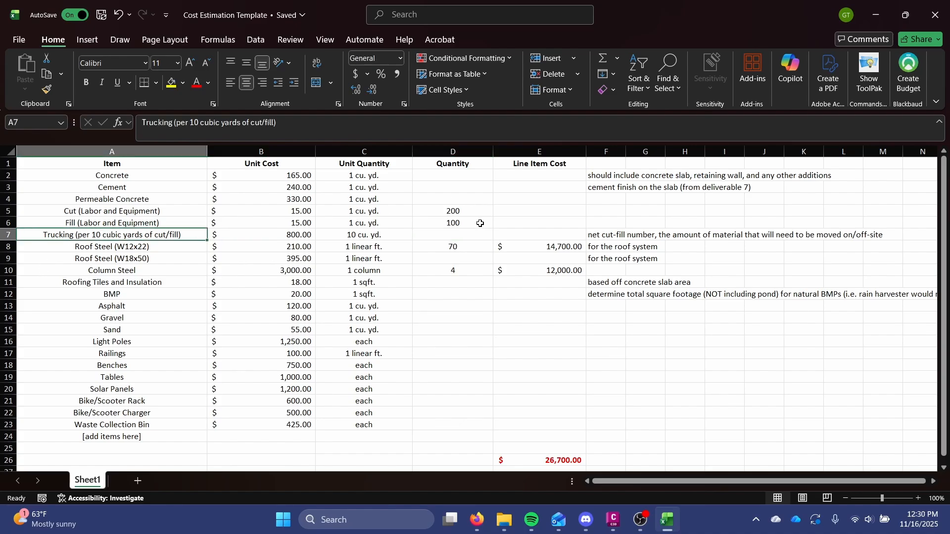
{"action": "left_click", "coordinate": [457, 236]}
{"action": "type", "text": "10"}
{"action": "key", "text": "Return"}
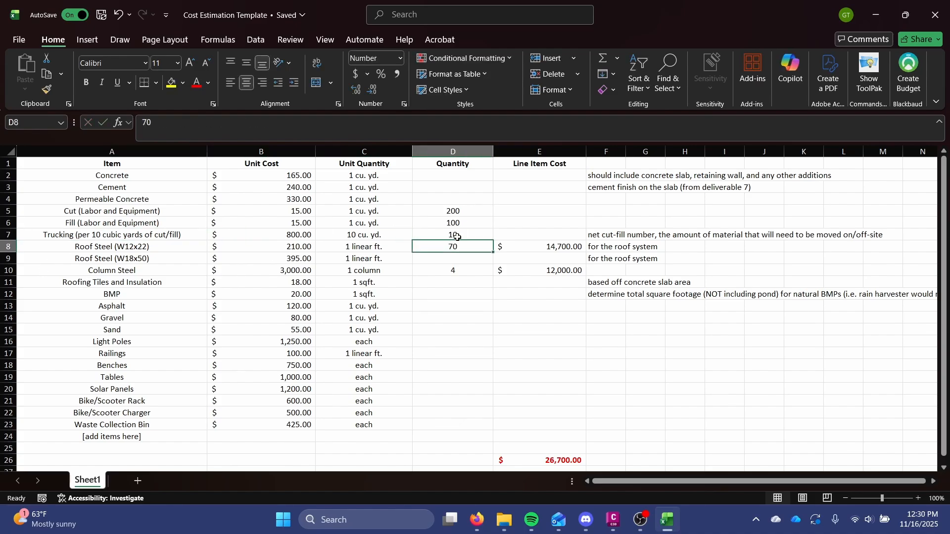
Clear the example Cut, Fill and Trucking quantities from cells D5 to D7
{"action": "left_click", "coordinate": [457, 237]}
{"action": "left_click_drag", "start_coordinate": [445, 211], "coordinate": [455, 235]}
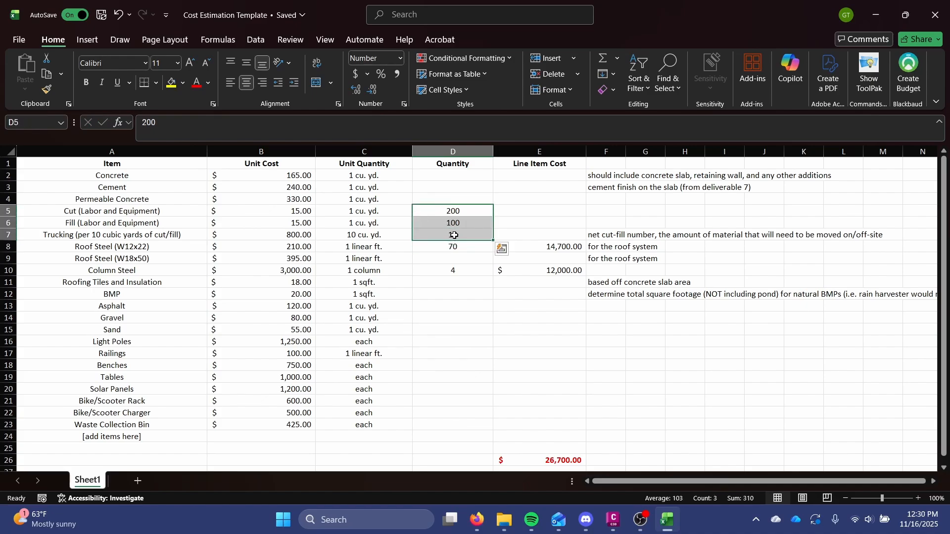
{"action": "key", "text": "Delete"}
{"action": "left_click", "coordinate": [464, 302]}
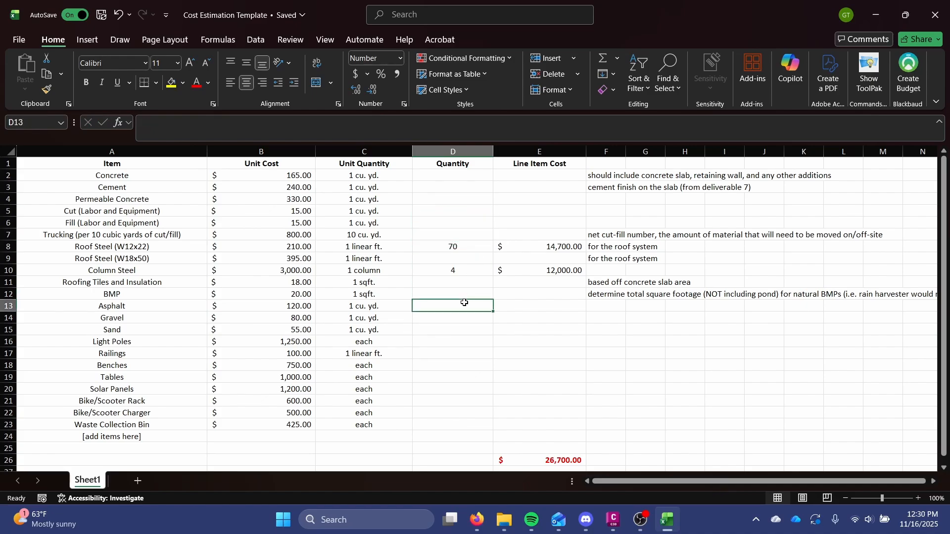
Enter 6 as an example Light Poles quantity in cell D16 and clear it again
{"action": "left_click", "coordinate": [95, 340]}
{"action": "left_click", "coordinate": [459, 343]}
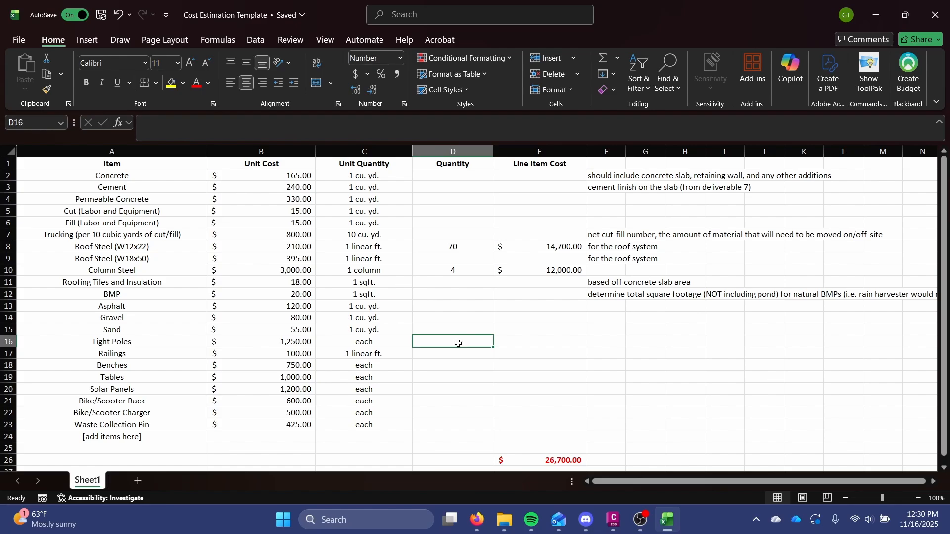
{"action": "type", "text": "6"}
{"action": "key", "text": "Tab"}
{"action": "left_click", "coordinate": [459, 344]}
{"action": "key", "text": "Delete"}
Enter 0 as an example Permeable Concrete quantity in cell D4 and clear it again
{"action": "left_click_drag", "start_coordinate": [454, 171], "coordinate": [452, 435]}
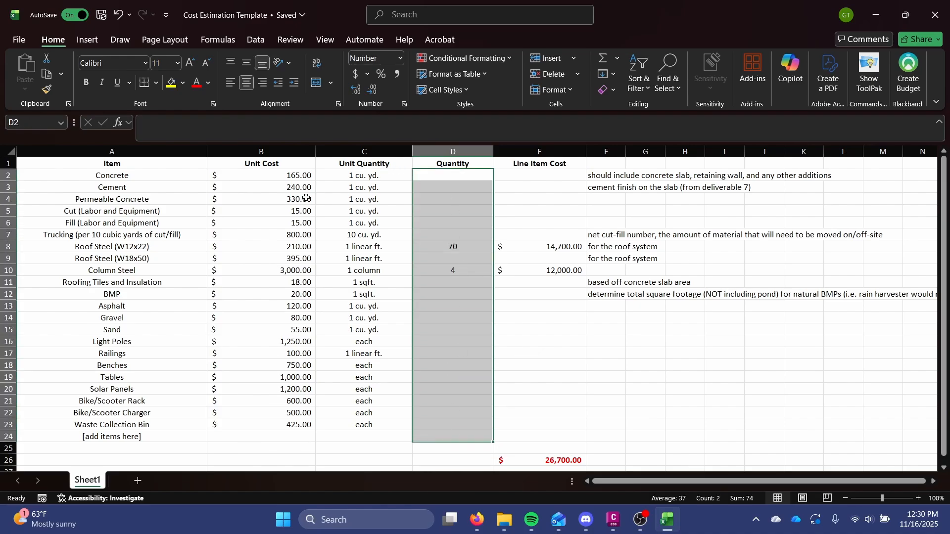
{"action": "left_click", "coordinate": [433, 200]}
{"action": "left_click_drag", "start_coordinate": [434, 200], "coordinate": [477, 198]}
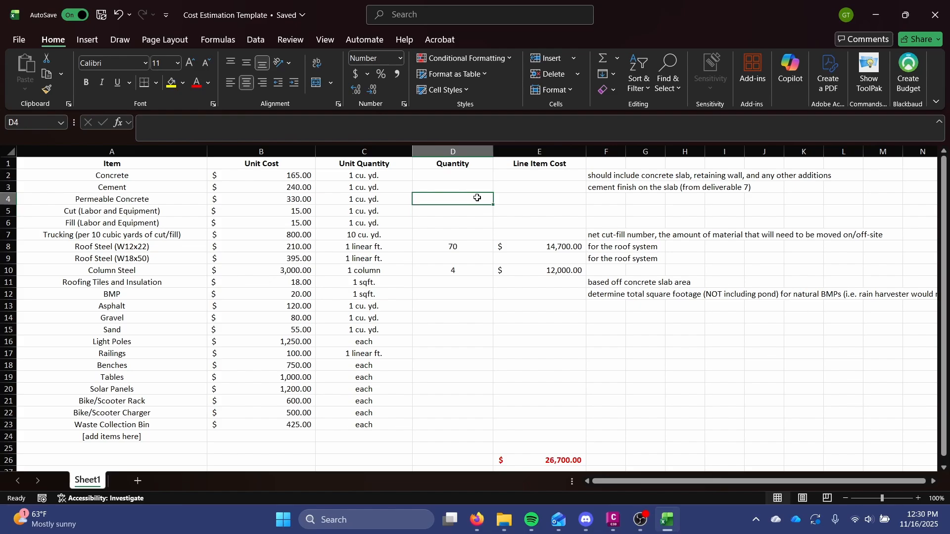
{"action": "type", "text": "0"}
{"action": "key", "text": "Return"}
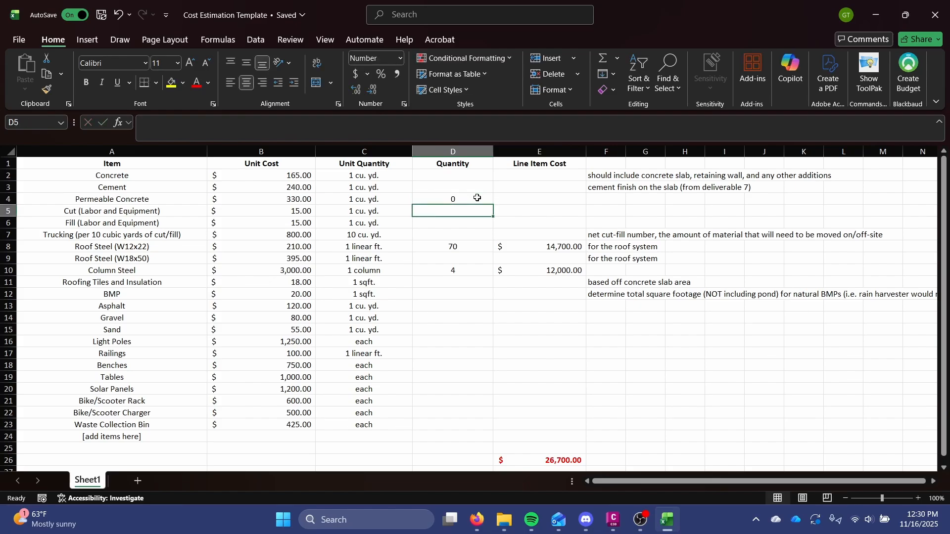
{"action": "left_click", "coordinate": [478, 198]}
{"action": "key", "text": "BackSpace"}
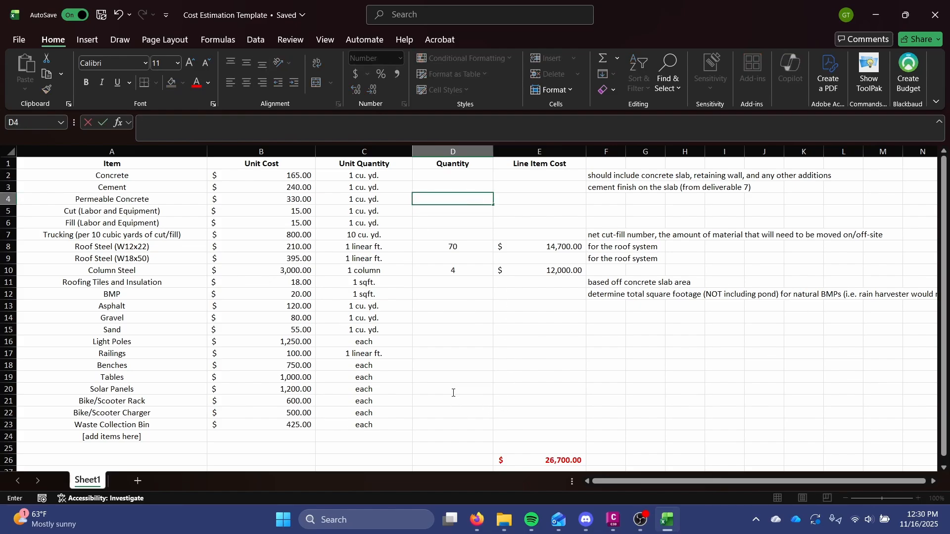
{"action": "left_click", "coordinate": [452, 389]}
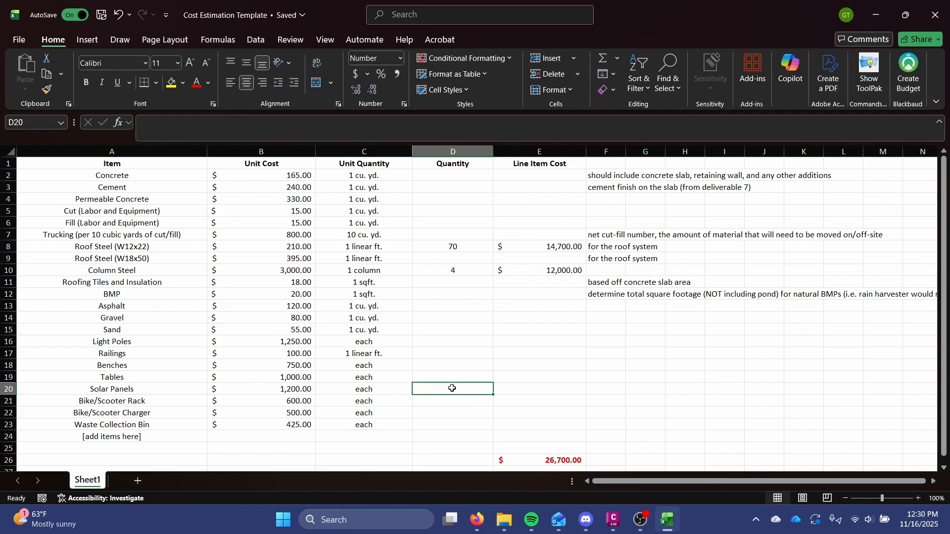
Enter 13 as an example Waste Collection Bin quantity in cell D23 and clear it again
{"action": "scroll", "coordinate": [452, 389], "scroll_direction": "down", "scroll_amount": 1}
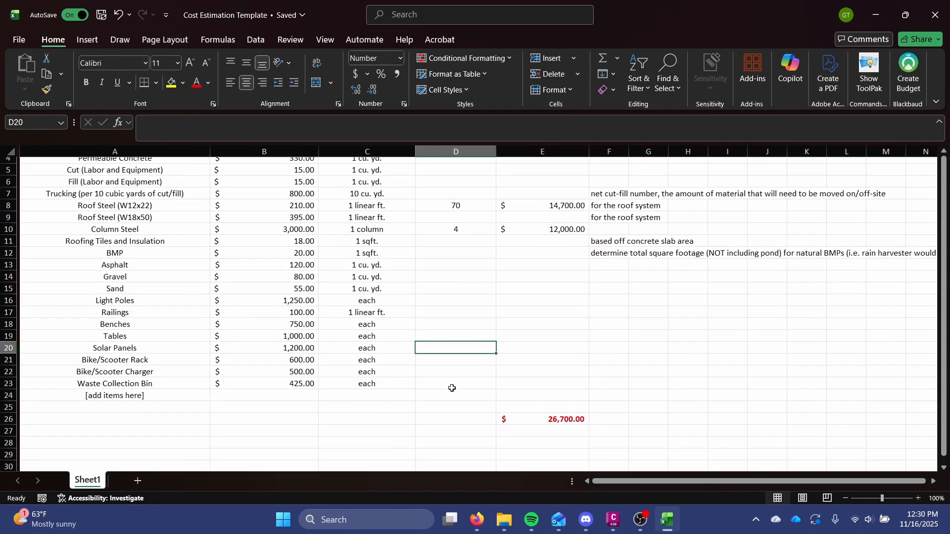
{"action": "left_click", "coordinate": [451, 388]}
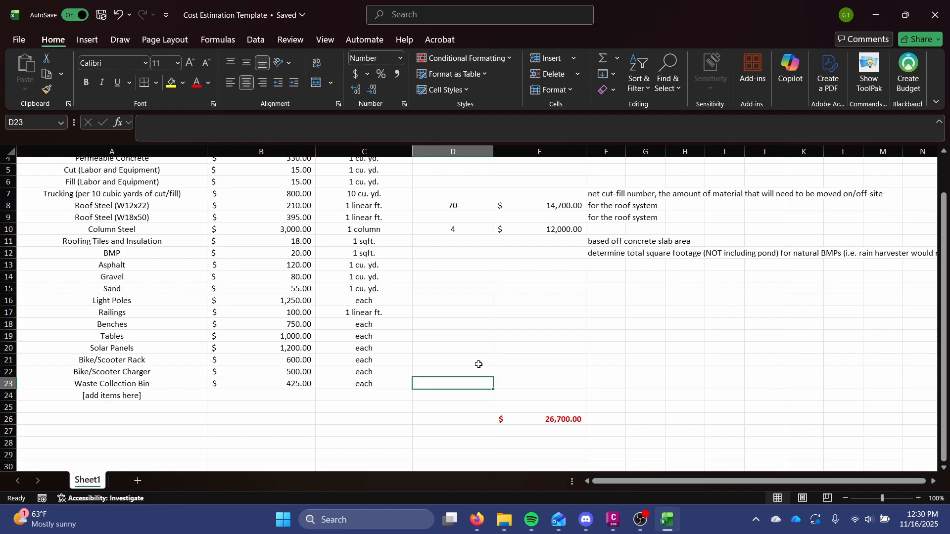
{"action": "type", "text": "13"}
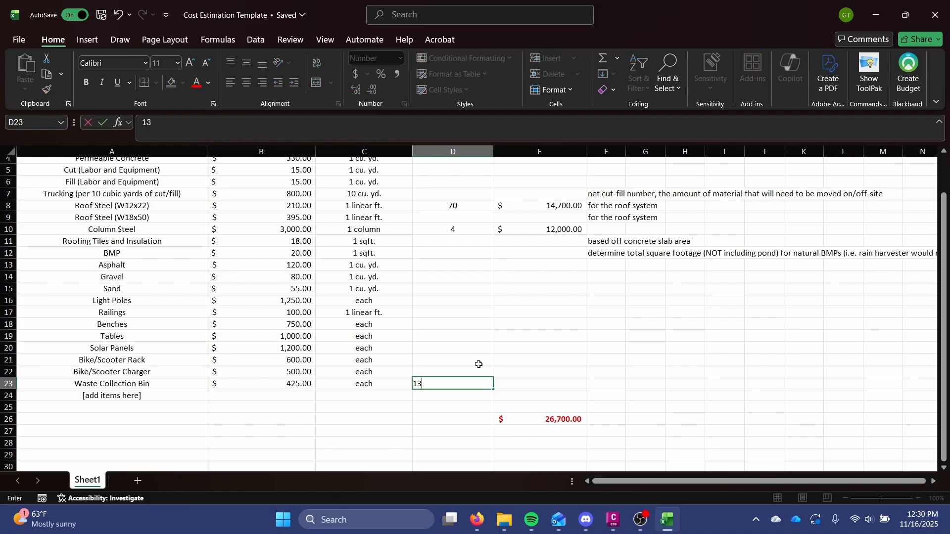
{"action": "key", "text": "Return"}
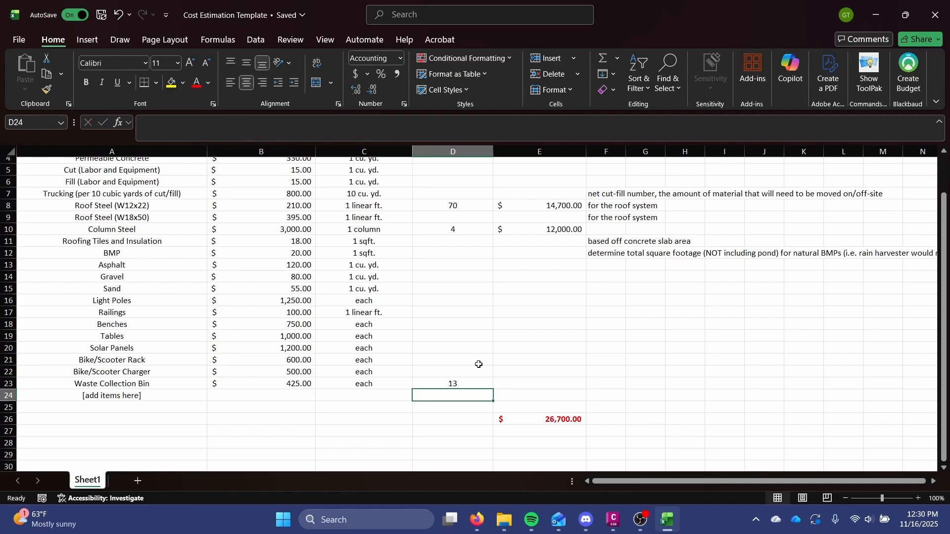
{"action": "key", "text": "Up"}
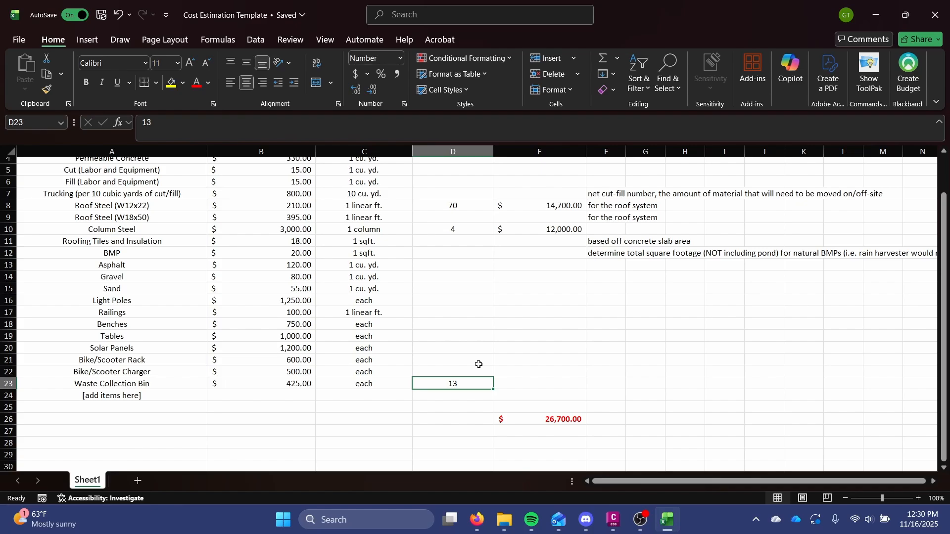
{"action": "key", "text": "Delete"}
Replace the [add items here] placeholder in cell A24 with the item name Fountain
{"action": "scroll", "coordinate": [436, 365], "scroll_direction": "up", "scroll_amount": 1}
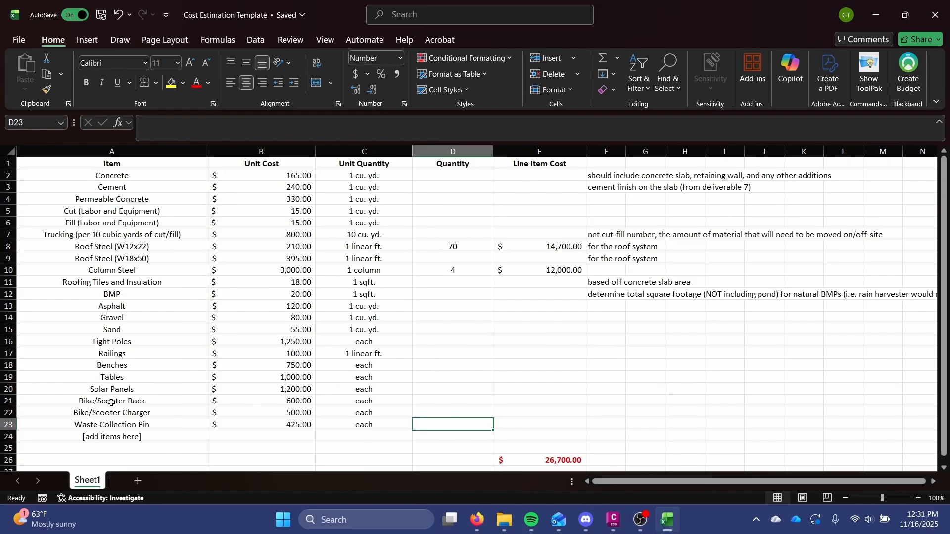
{"action": "scroll", "coordinate": [111, 403], "scroll_direction": "down", "scroll_amount": 1}
{"action": "left_click", "coordinate": [111, 401]}
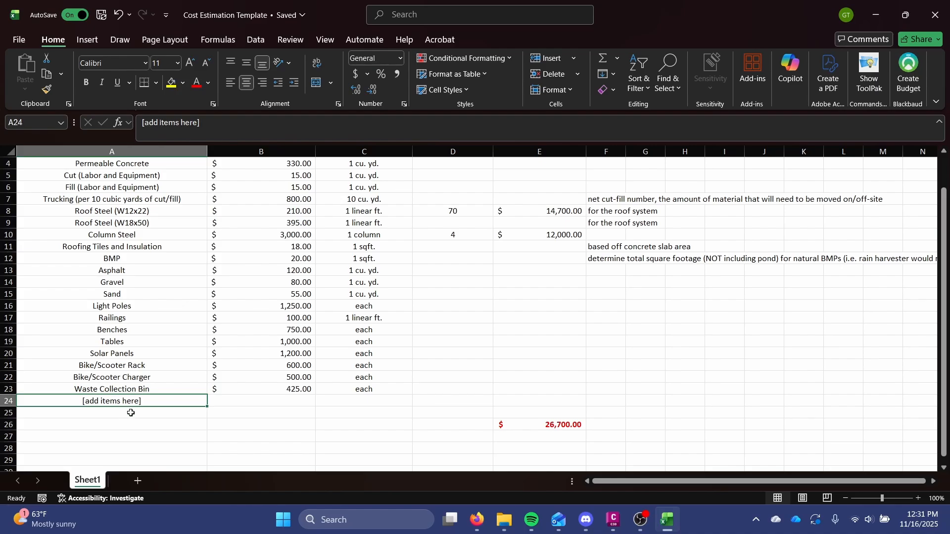
{"action": "scroll", "coordinate": [134, 415], "scroll_direction": "up", "scroll_amount": 1}
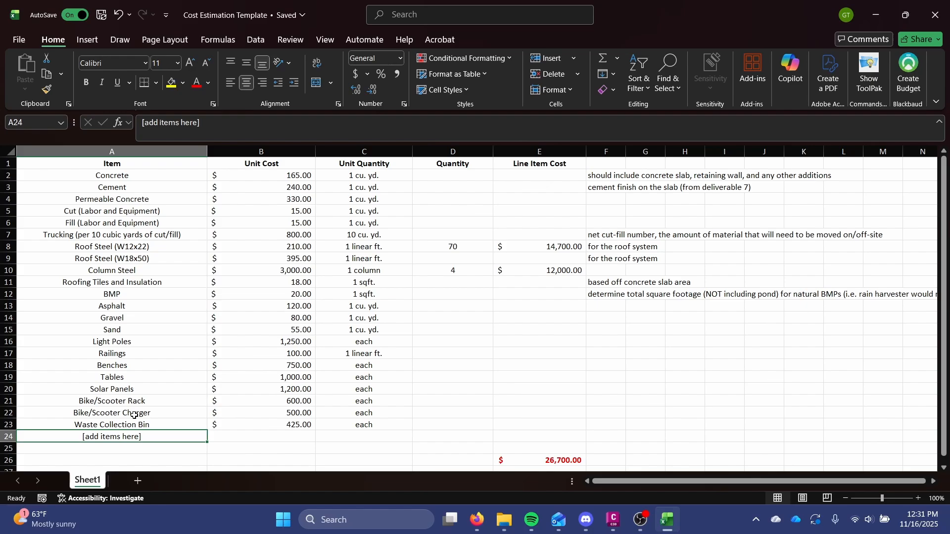
{"action": "scroll", "coordinate": [134, 415], "scroll_direction": "down", "scroll_amount": 1}
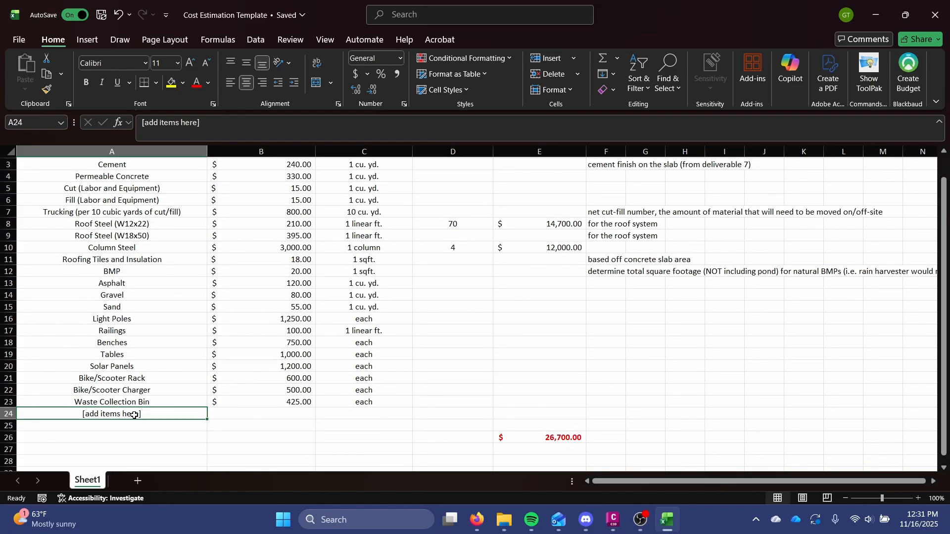
{"action": "type", "text": "Founda"}
{"action": "key", "text": "BackSpace"}
{"action": "key", "text": "BackSpace"}
{"action": "type", "text": "tain"}
{"action": "key", "text": "Tab"}
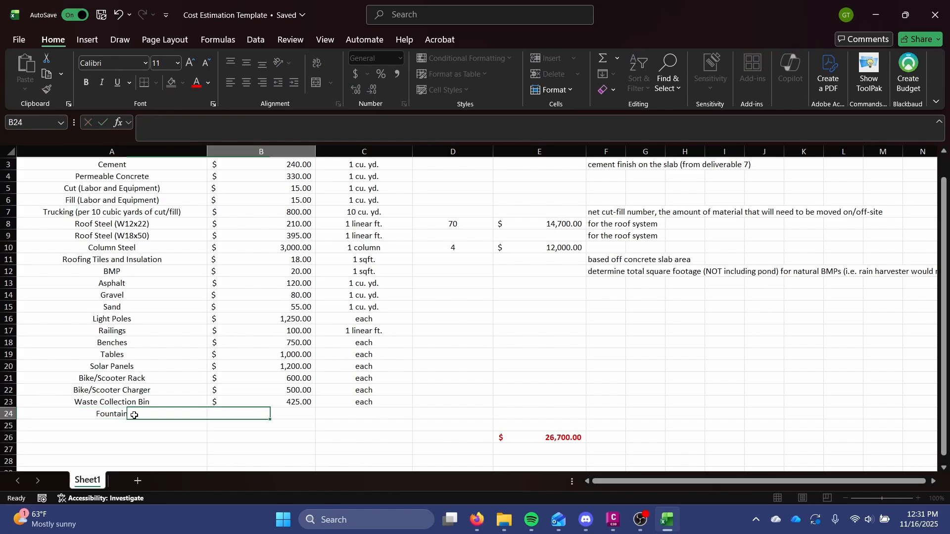
{"action": "scroll", "coordinate": [250, 395], "scroll_direction": "up", "scroll_amount": 1}
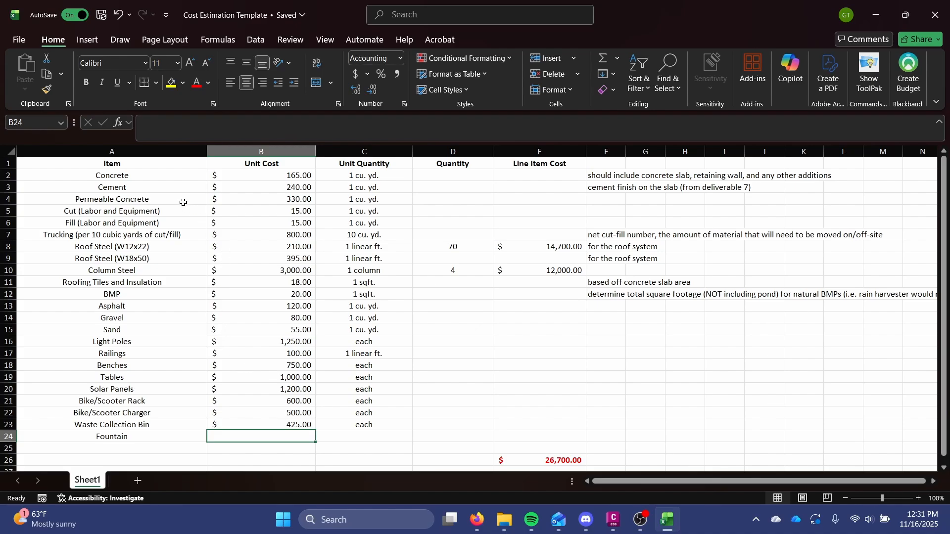
{"action": "left_click", "coordinate": [188, 176]}
{"action": "left_click_drag", "start_coordinate": [267, 440], "coordinate": [22, 437]}
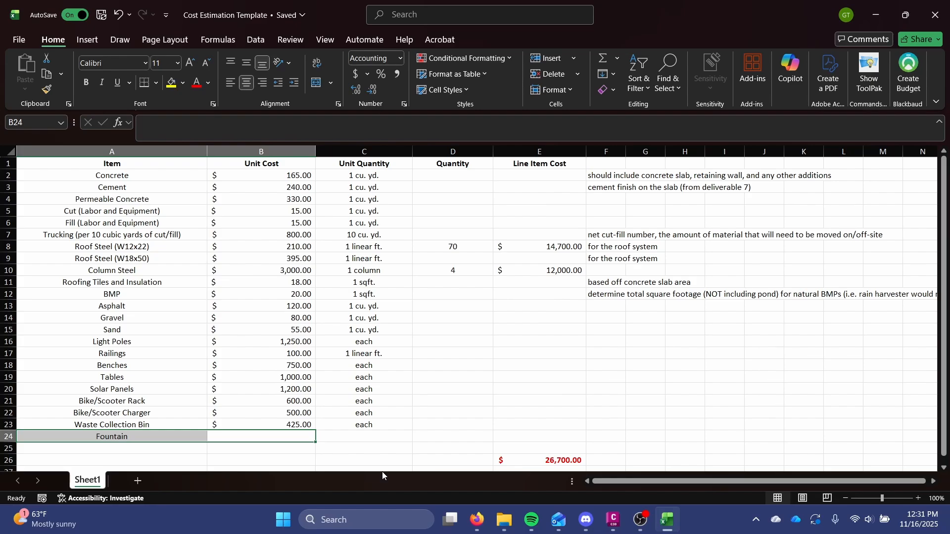
{"action": "scroll", "coordinate": [381, 465], "scroll_direction": "down", "scroll_amount": 3}
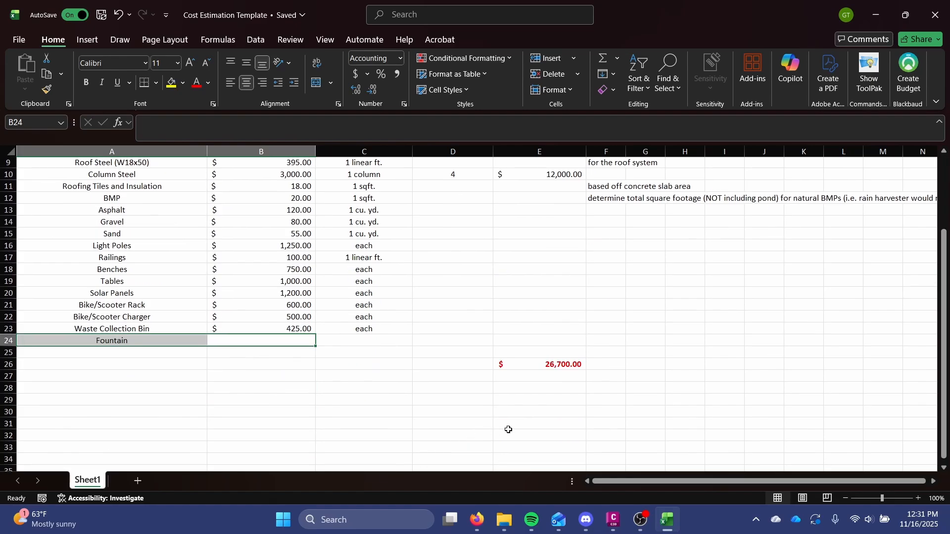
{"action": "scroll", "coordinate": [532, 417], "scroll_direction": "up", "scroll_amount": 3}
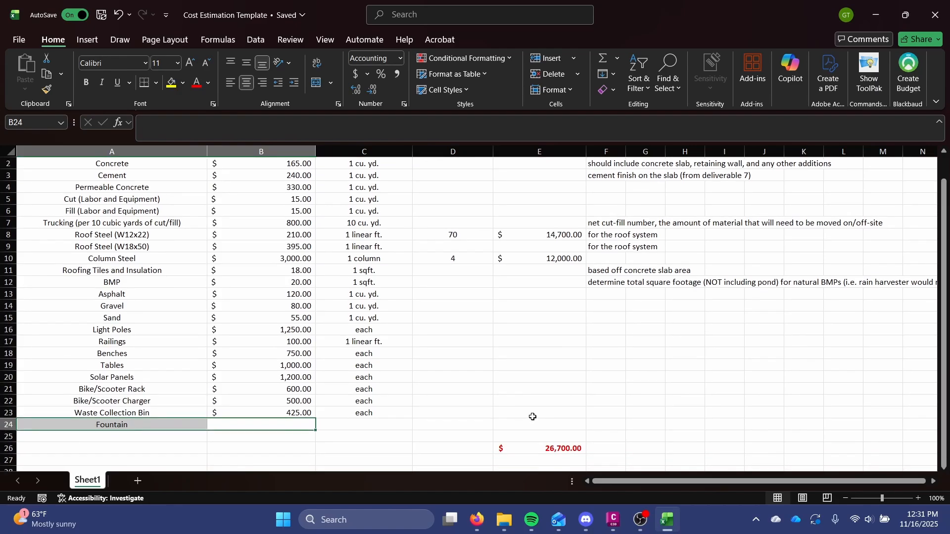
Clear the Fountain item name from cell A24
{"action": "left_click", "coordinate": [193, 443]}
{"action": "left_click_drag", "start_coordinate": [159, 426], "coordinate": [147, 366]}
{"action": "key", "text": "Delete"}
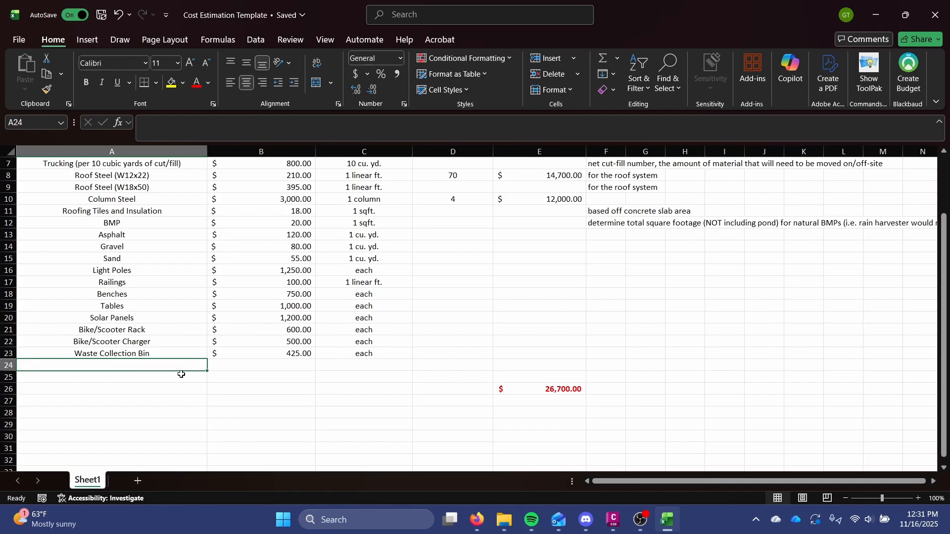
Undo the last two edits in cell A24 to restore the [add items here] placeholder
{"action": "scroll", "coordinate": [178, 379], "scroll_direction": "up", "scroll_amount": 2}
{"action": "key", "text": "ctrl+z"}
{"action": "key", "text": "ctrl+z"}
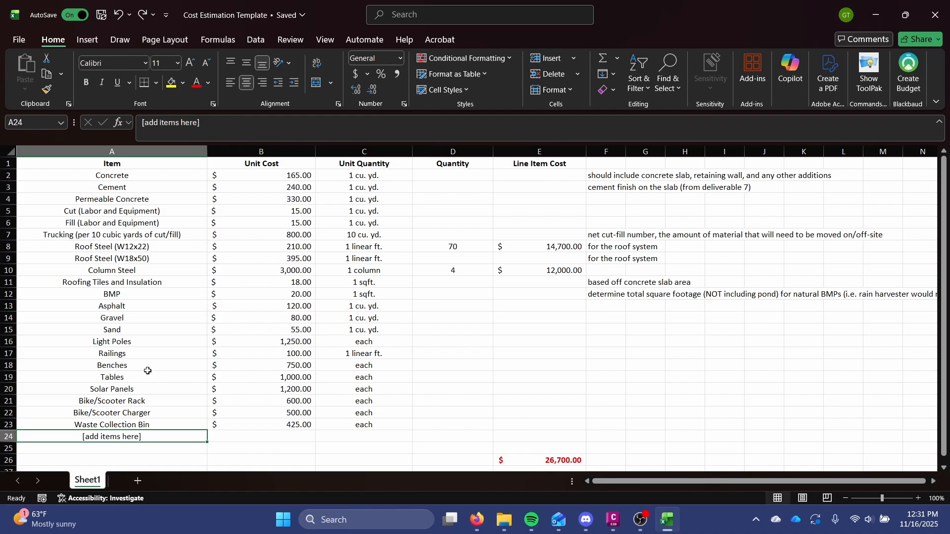
Examine the BMP row from Item to Line Item Cost and read its full square footage note starting in cell F12
{"action": "left_click_drag", "start_coordinate": [123, 294], "coordinate": [528, 295]}
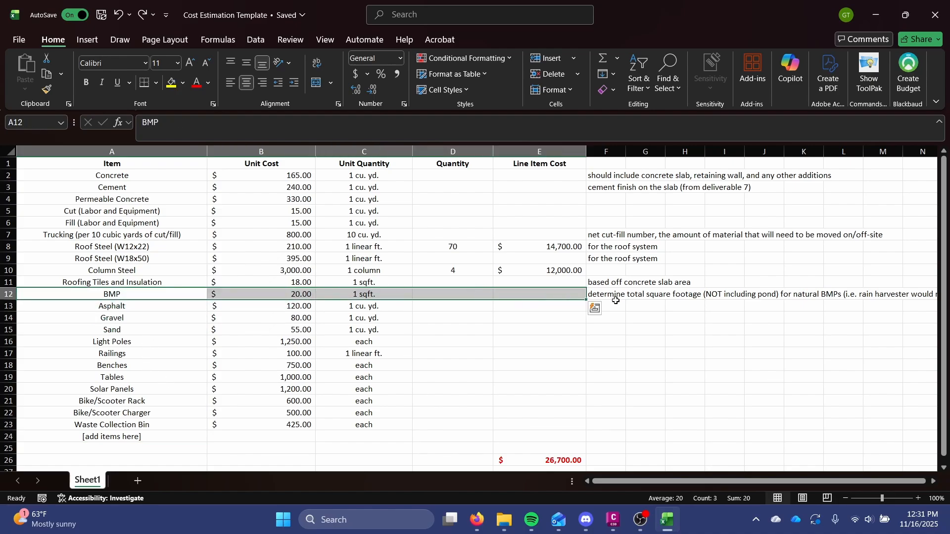
{"action": "scroll", "coordinate": [616, 300], "scroll_direction": "right", "scroll_amount": 1}
{"action": "left_click_drag", "start_coordinate": [436, 295], "coordinate": [801, 301]}
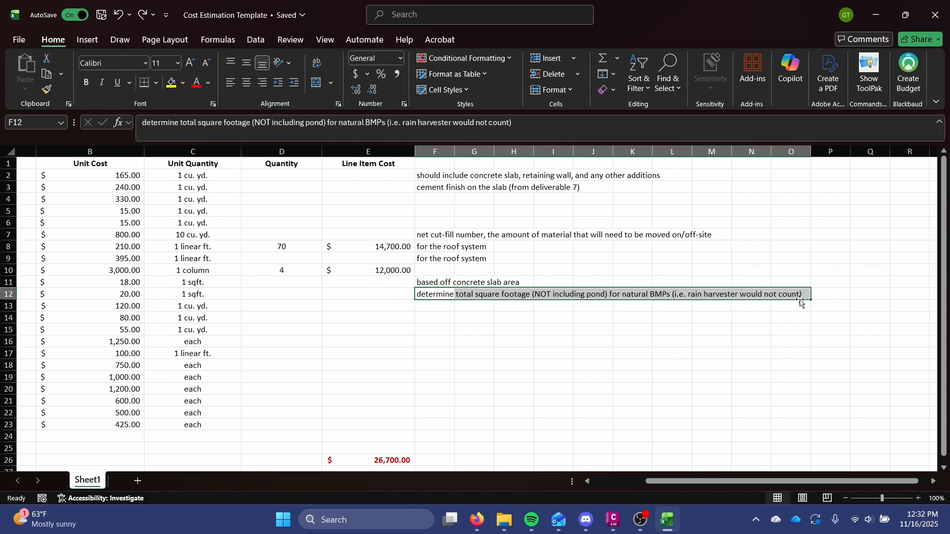
{"action": "scroll", "coordinate": [802, 302], "scroll_direction": "left", "scroll_amount": 3}
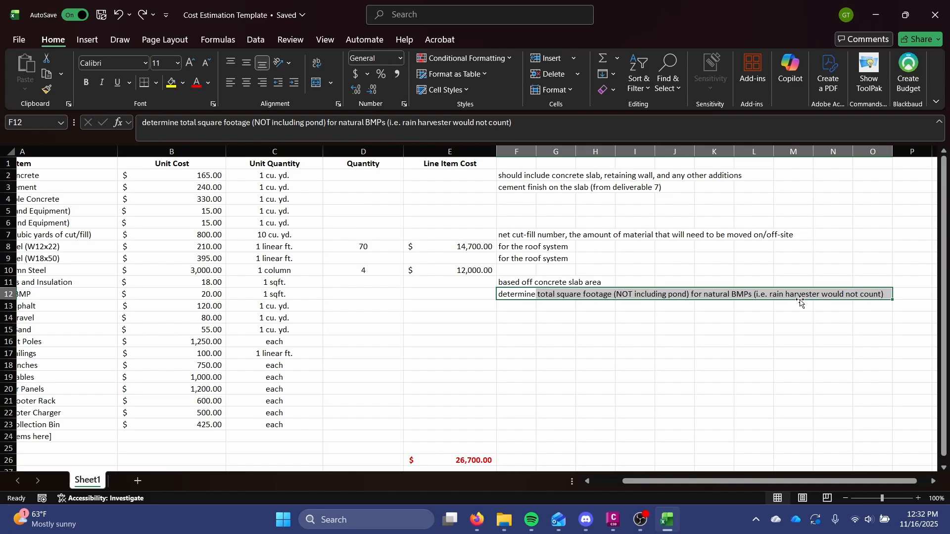
{"action": "scroll", "coordinate": [801, 301], "scroll_direction": "left", "scroll_amount": 2}
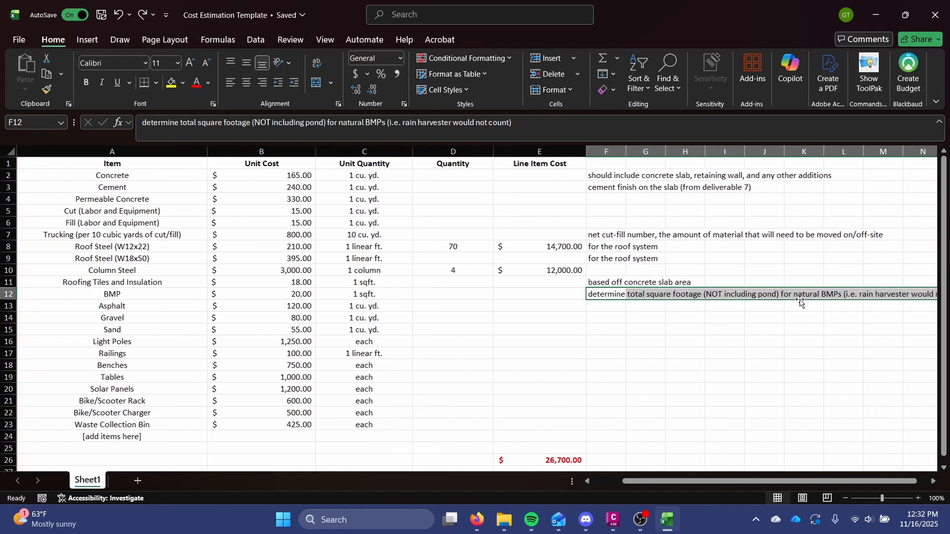
{"action": "scroll", "coordinate": [801, 301], "scroll_direction": "right", "scroll_amount": 1}
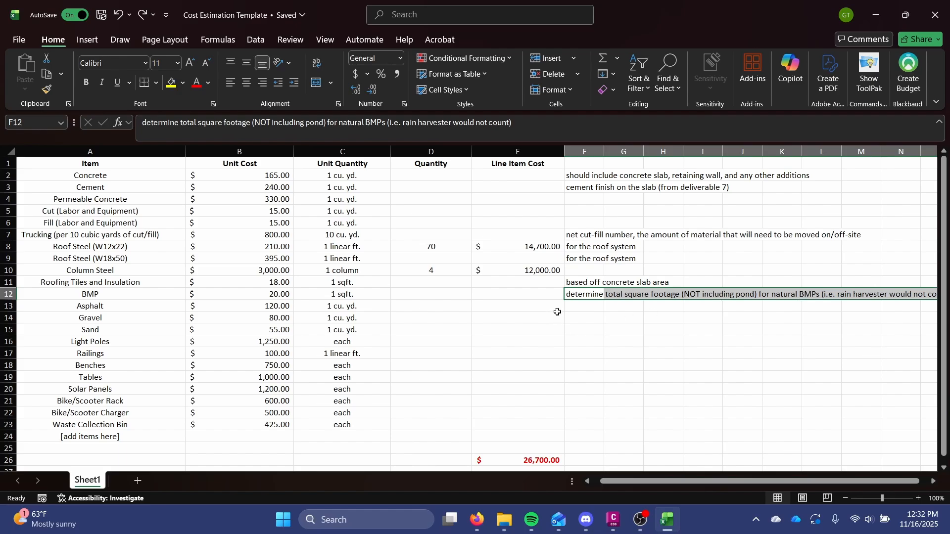
Move from the BMP note in cell F12 to the BMP Quantity cell D12
{"action": "left_click", "coordinate": [583, 294]}
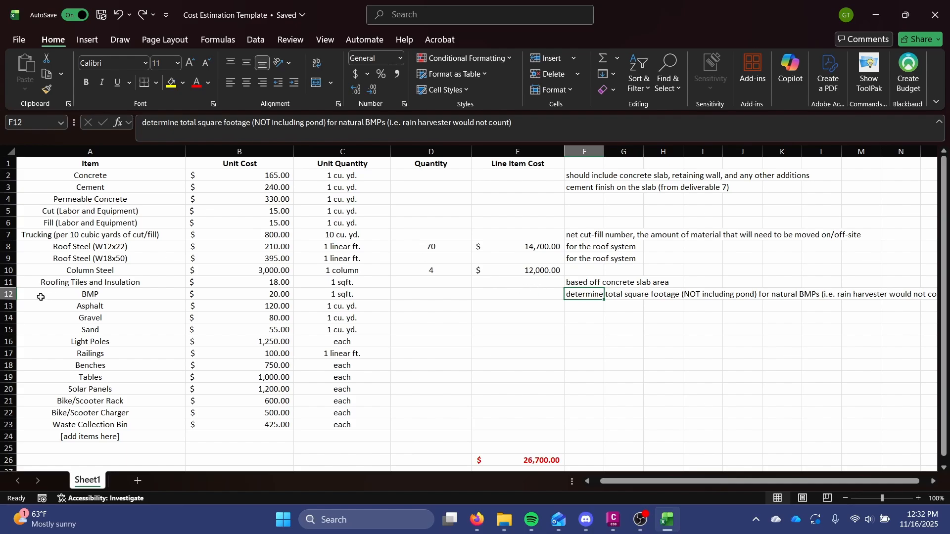
{"action": "key", "text": "Left"}
{"action": "key", "text": "Left"}
{"action": "key", "text": "Left"}
{"action": "key", "text": "Right"}
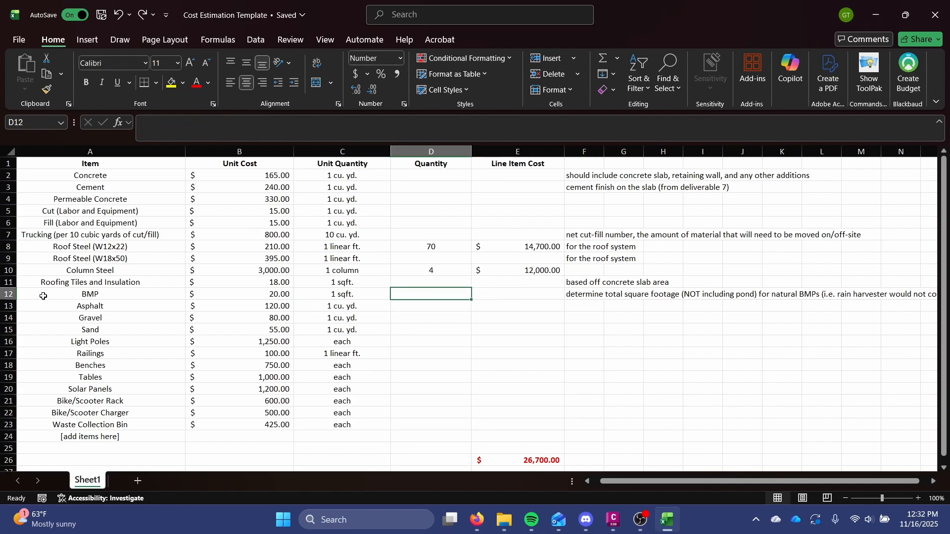
{"action": "scroll", "coordinate": [43, 296], "scroll_direction": "left", "scroll_amount": 1}
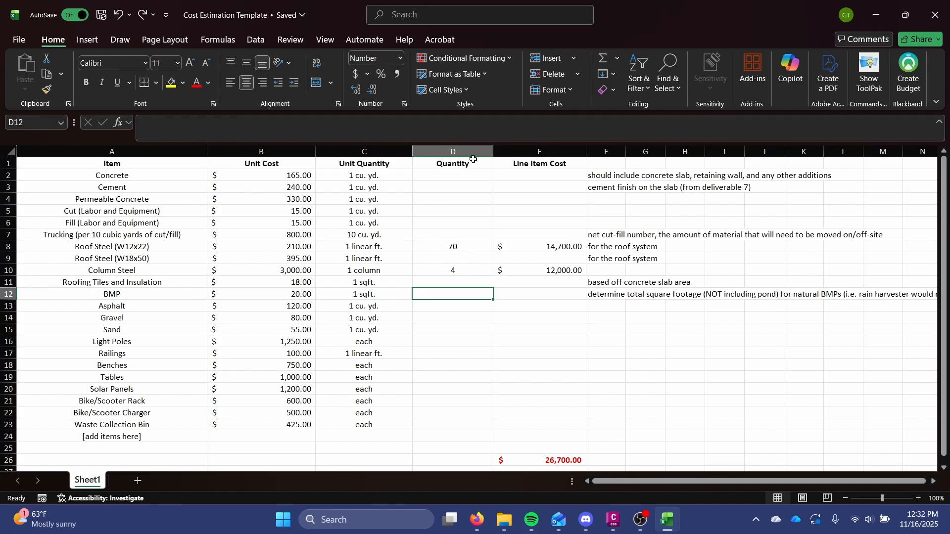
Review the Quantity and Line Item Cost columns, and inspect the overall total formula in cell E26
{"action": "left_click_drag", "start_coordinate": [467, 177], "coordinate": [443, 367]}
{"action": "left_click", "coordinate": [444, 366]}
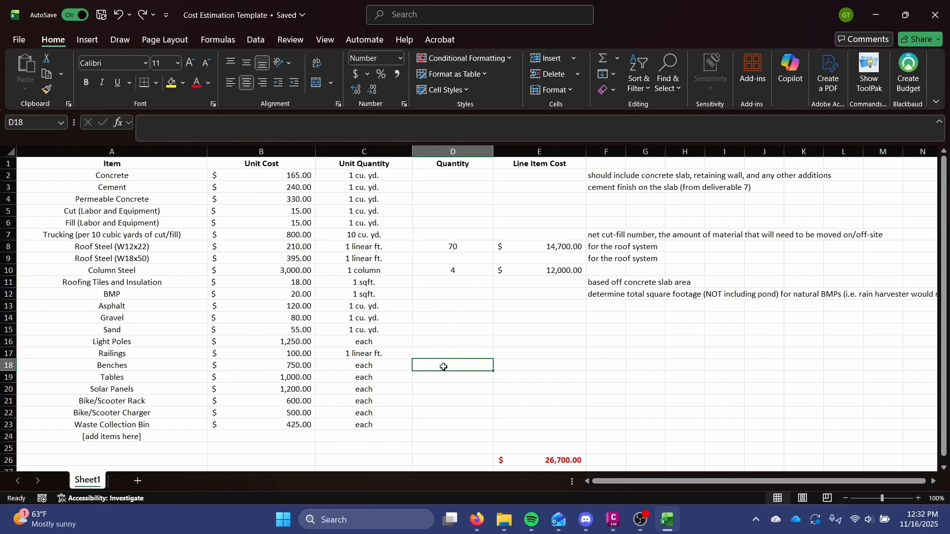
{"action": "left_click_drag", "start_coordinate": [539, 176], "coordinate": [558, 418]}
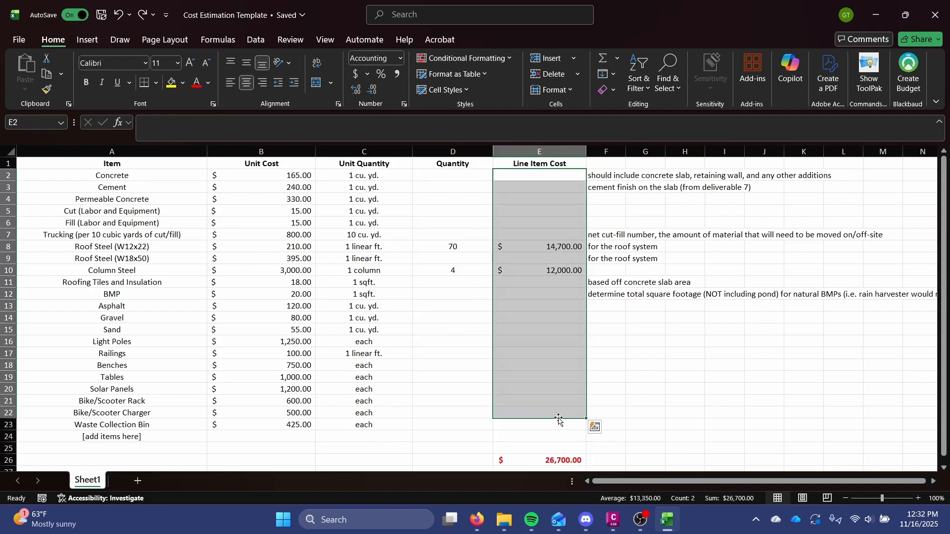
{"action": "scroll", "coordinate": [558, 418], "scroll_direction": "down", "scroll_amount": 3}
{"action": "left_click_drag", "start_coordinate": [500, 346], "coordinate": [497, 340]}
{"action": "left_click", "coordinate": [499, 342]}
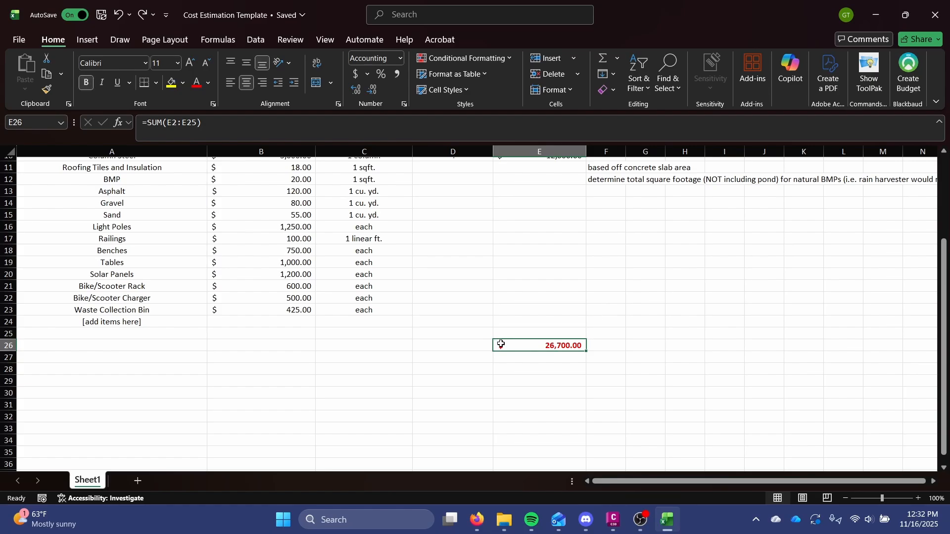
Highlight the area for extra items in columns A and B from the [add items here] row down, and deselect it
{"action": "scroll", "coordinate": [501, 344], "scroll_direction": "up", "scroll_amount": 1}
{"action": "left_click_drag", "start_coordinate": [47, 368], "coordinate": [242, 446]}
{"action": "left_click", "coordinate": [338, 400]}
{"action": "scroll", "coordinate": [338, 400], "scroll_direction": "up", "scroll_amount": 2}
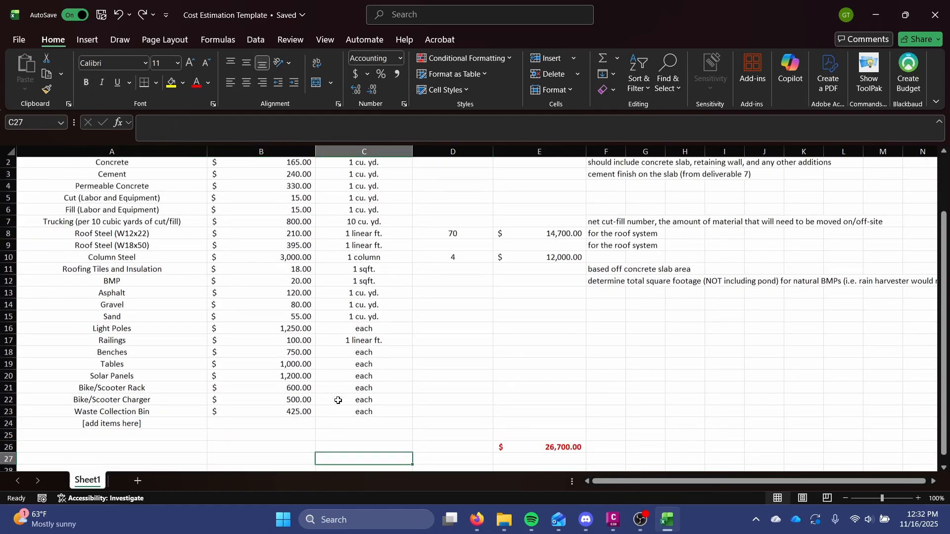